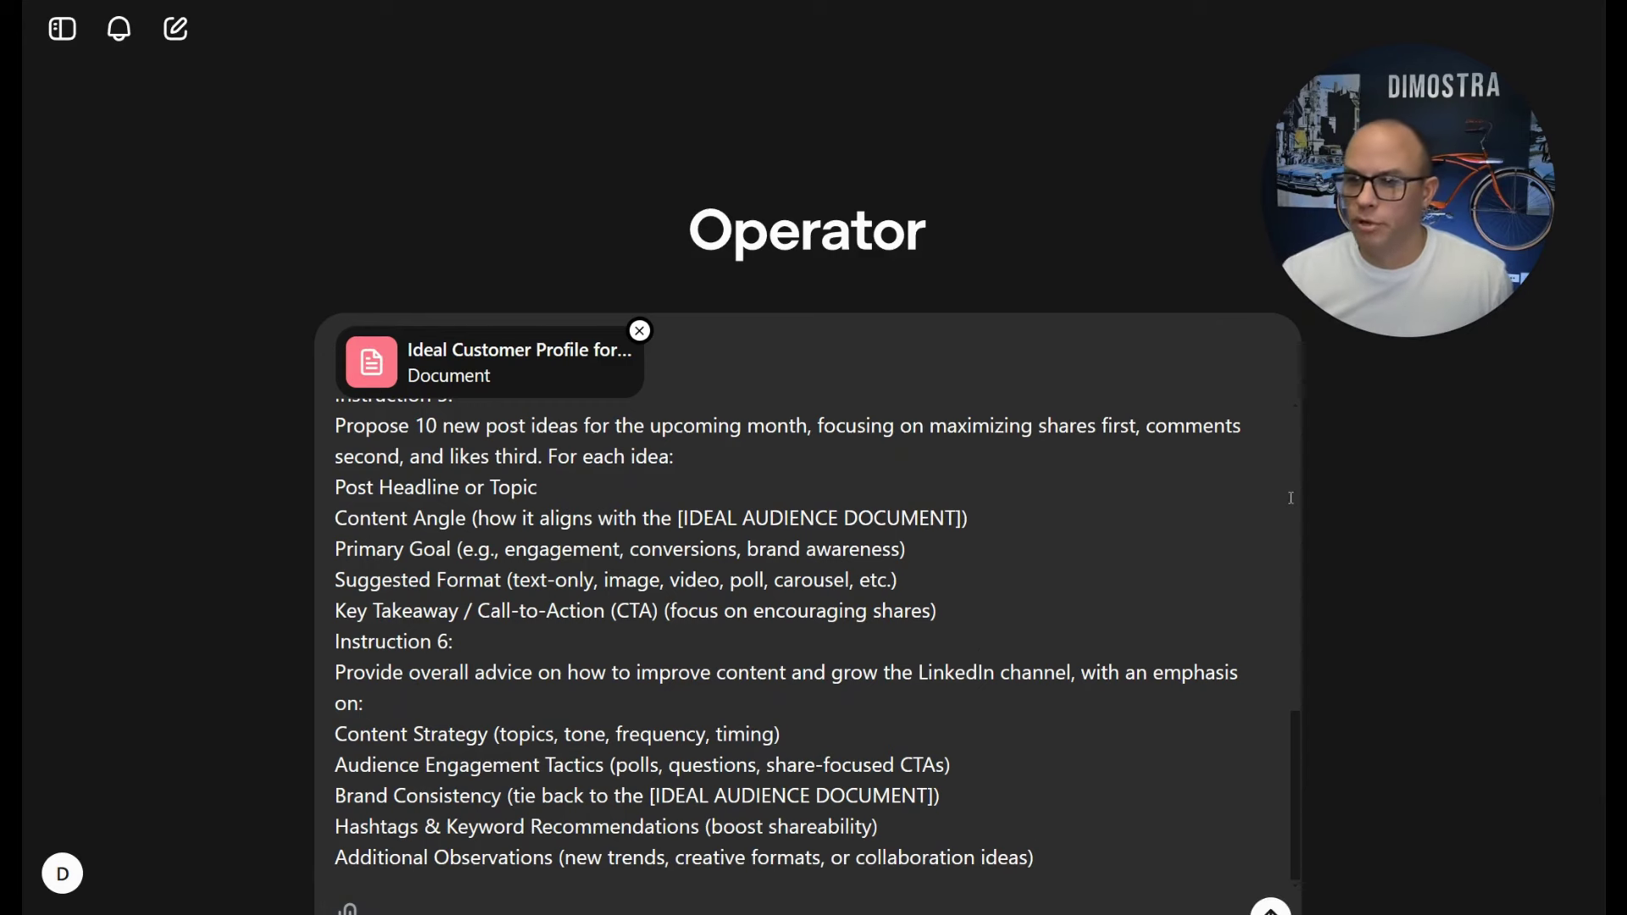
Submit the LinkedIn analysis prompt to Operator together with the attached Ideal Customer Profile document
scroll(1417, 564, down, 2)
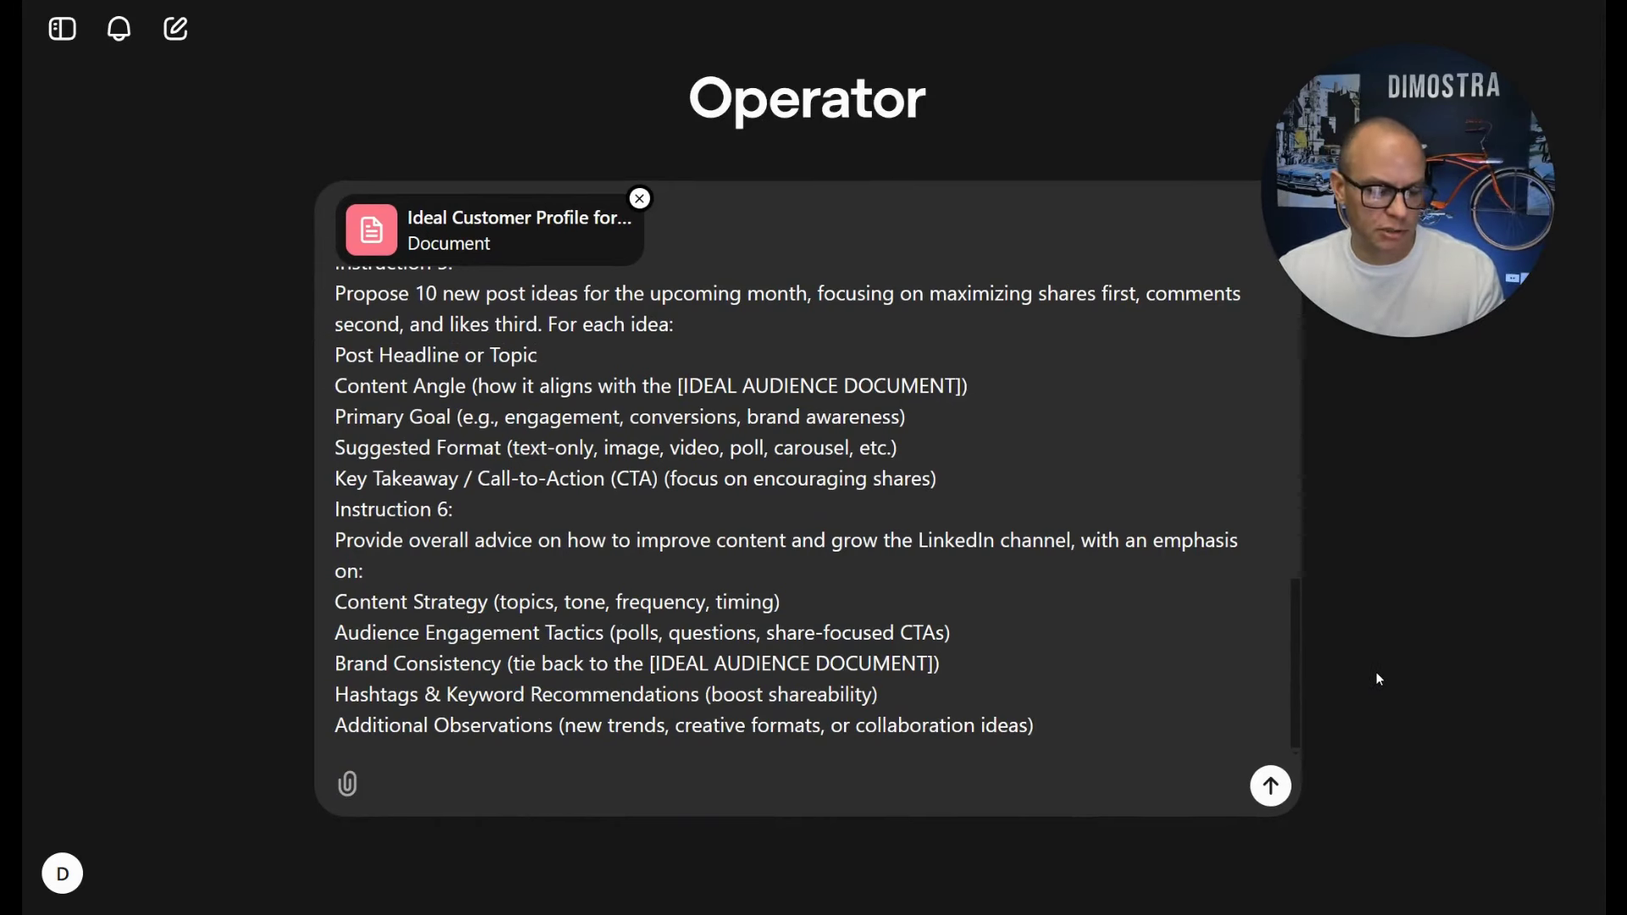
key(Return)
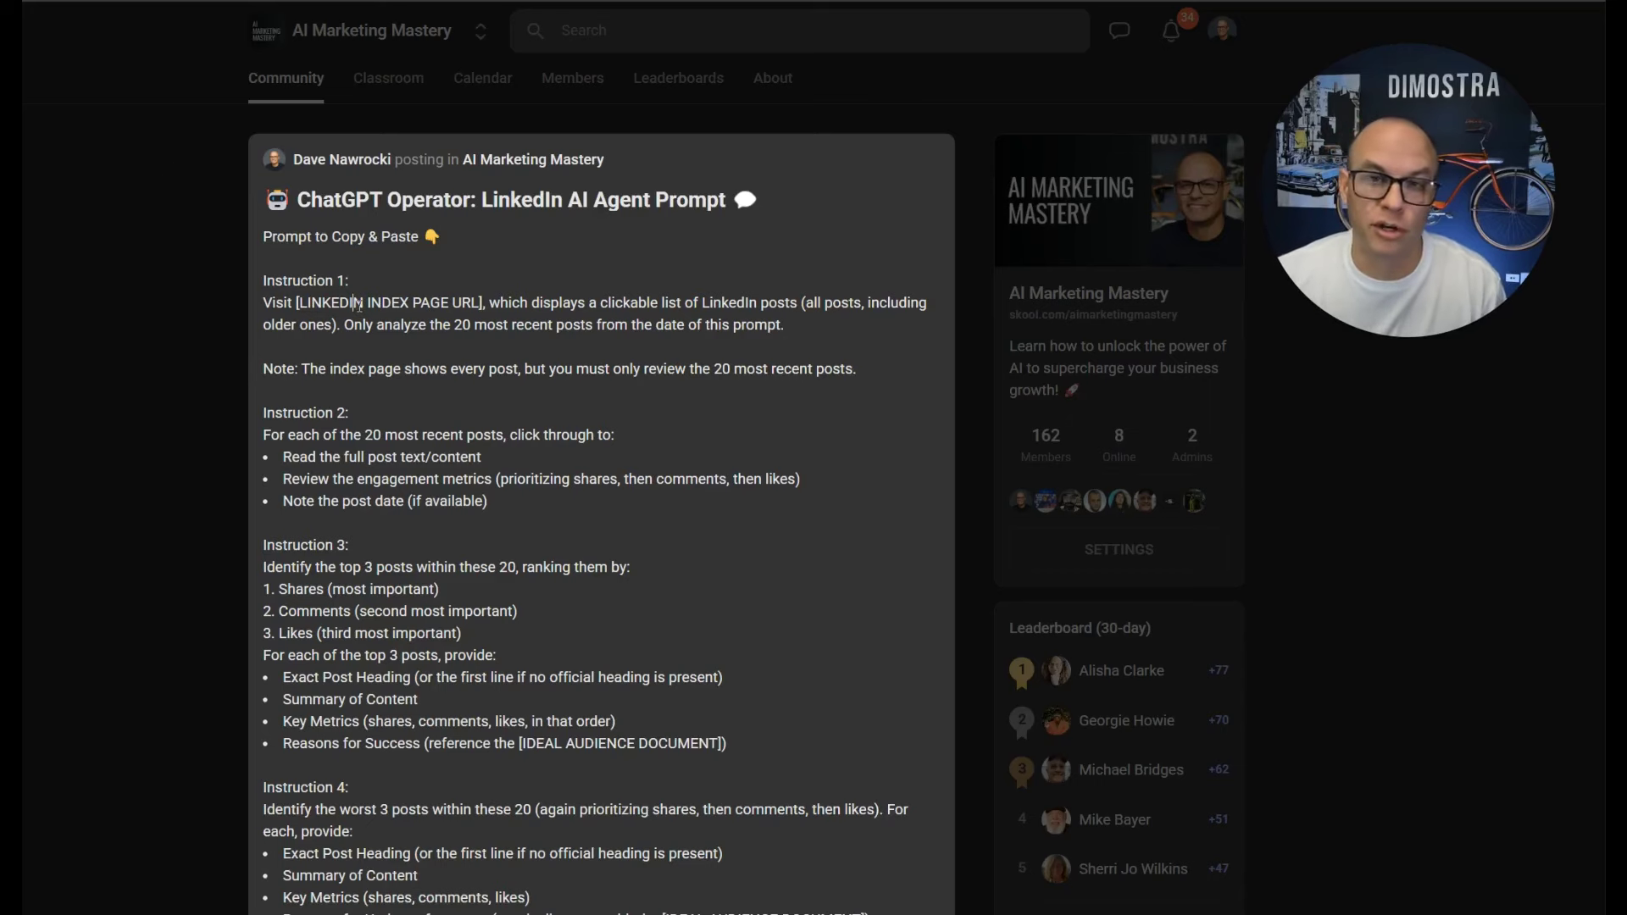
Highlight the [LINKEDIN INDEX PAGE URL] placeholder in the prompt post and show the matching address of the LinkedIn recent-activity page in the browser
drag(297, 303, 481, 298)
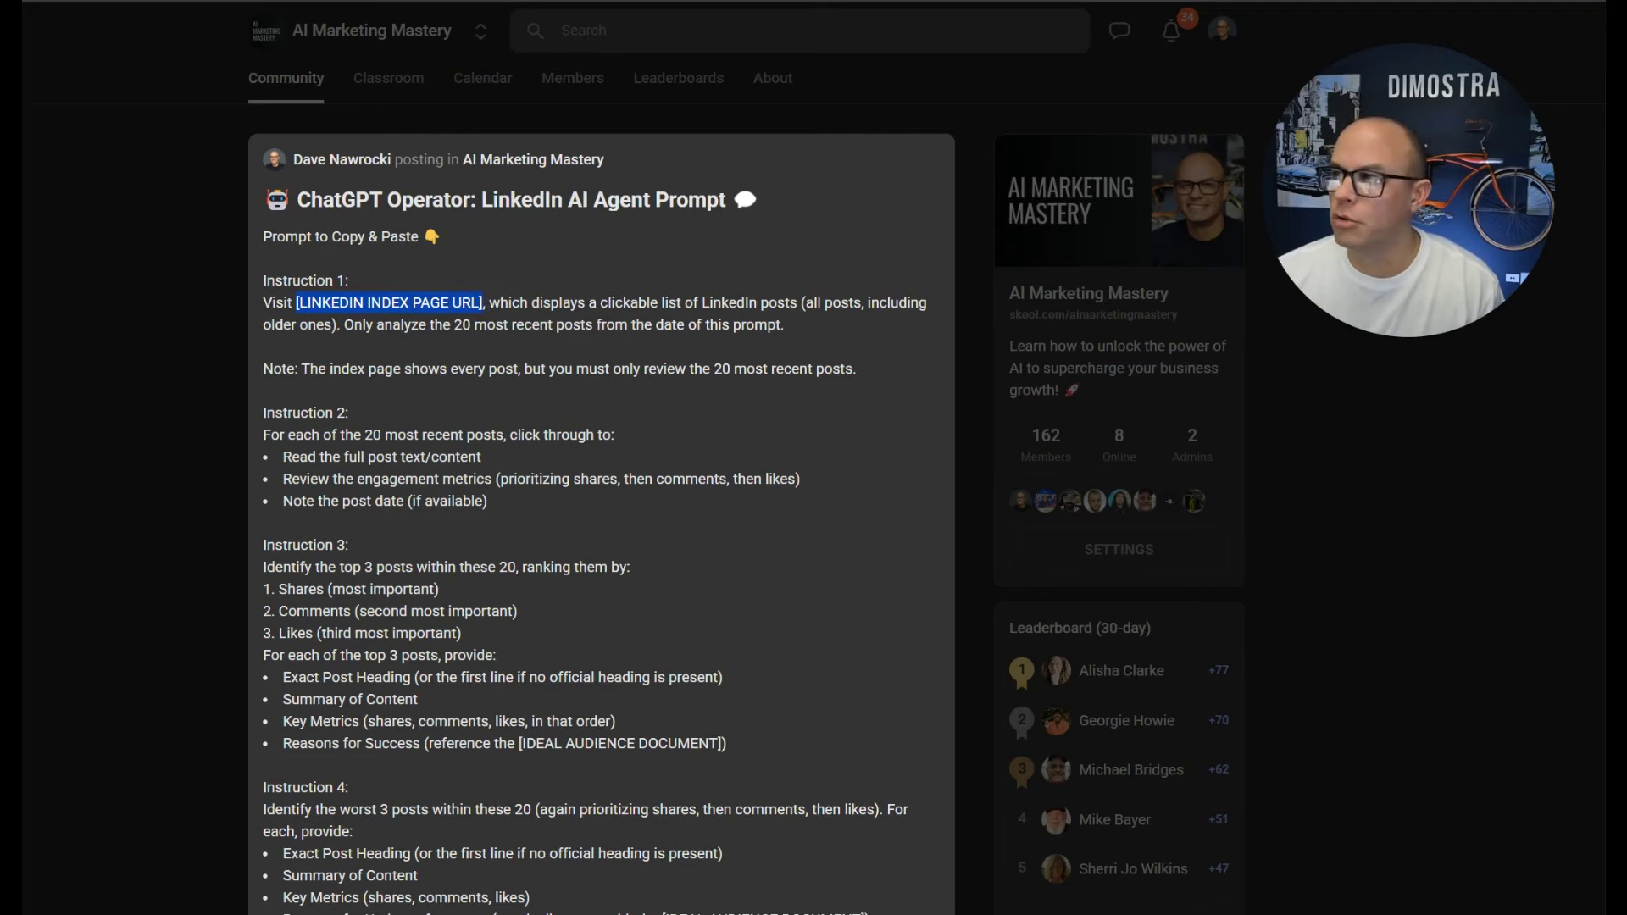
key(alt+Tab)
drag(690, 47, 859, 225)
click(425, 255)
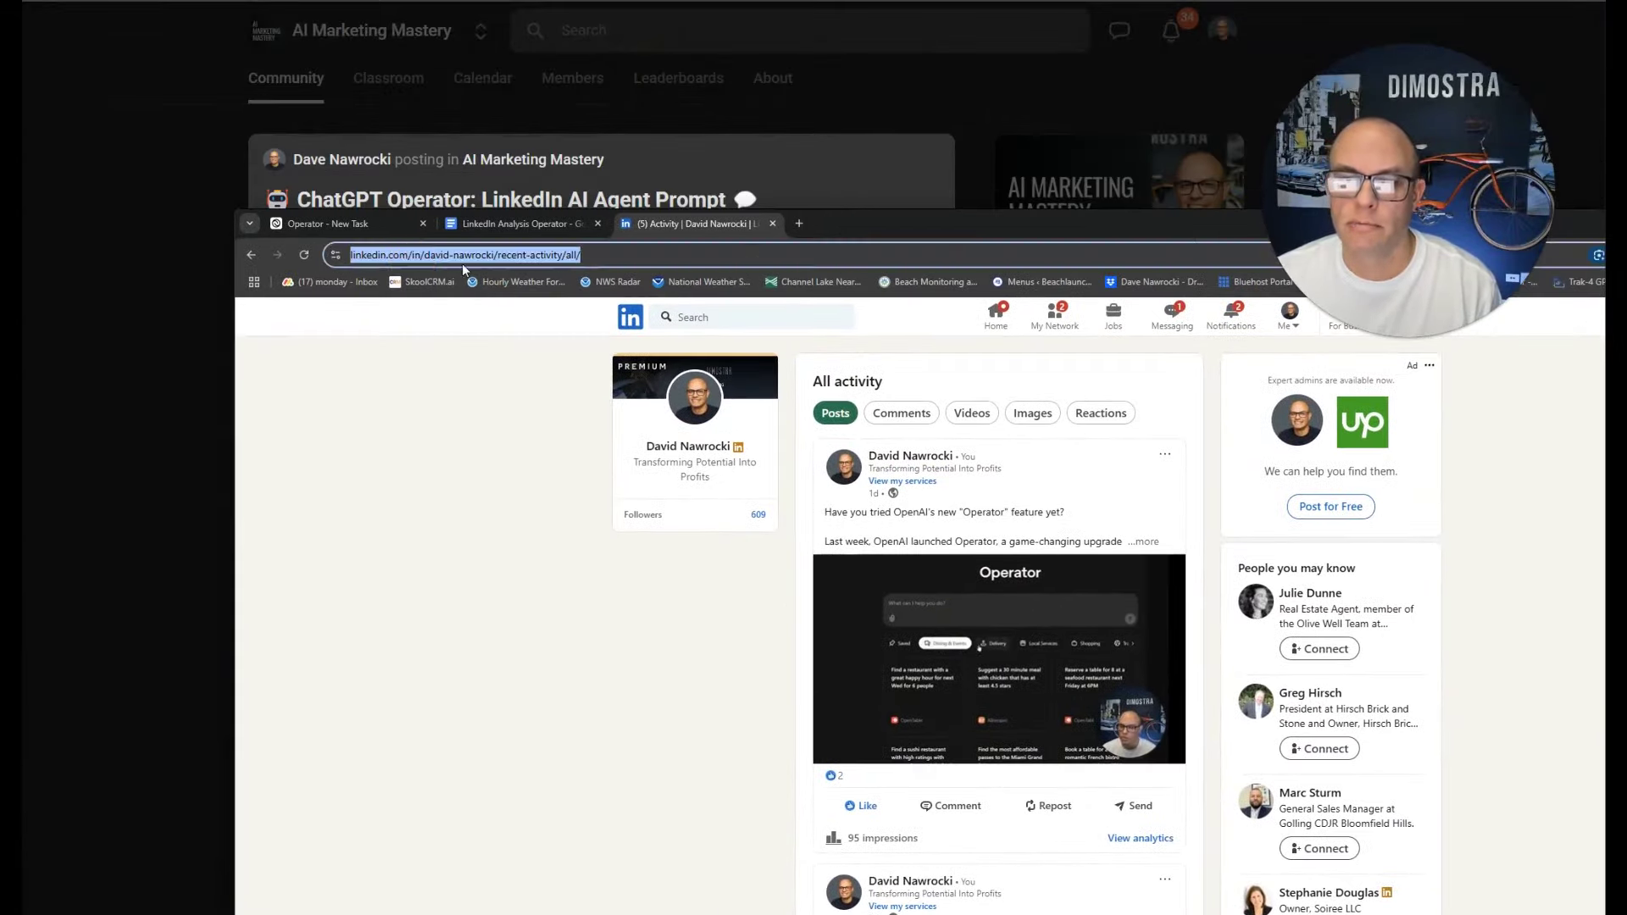
click(490, 258)
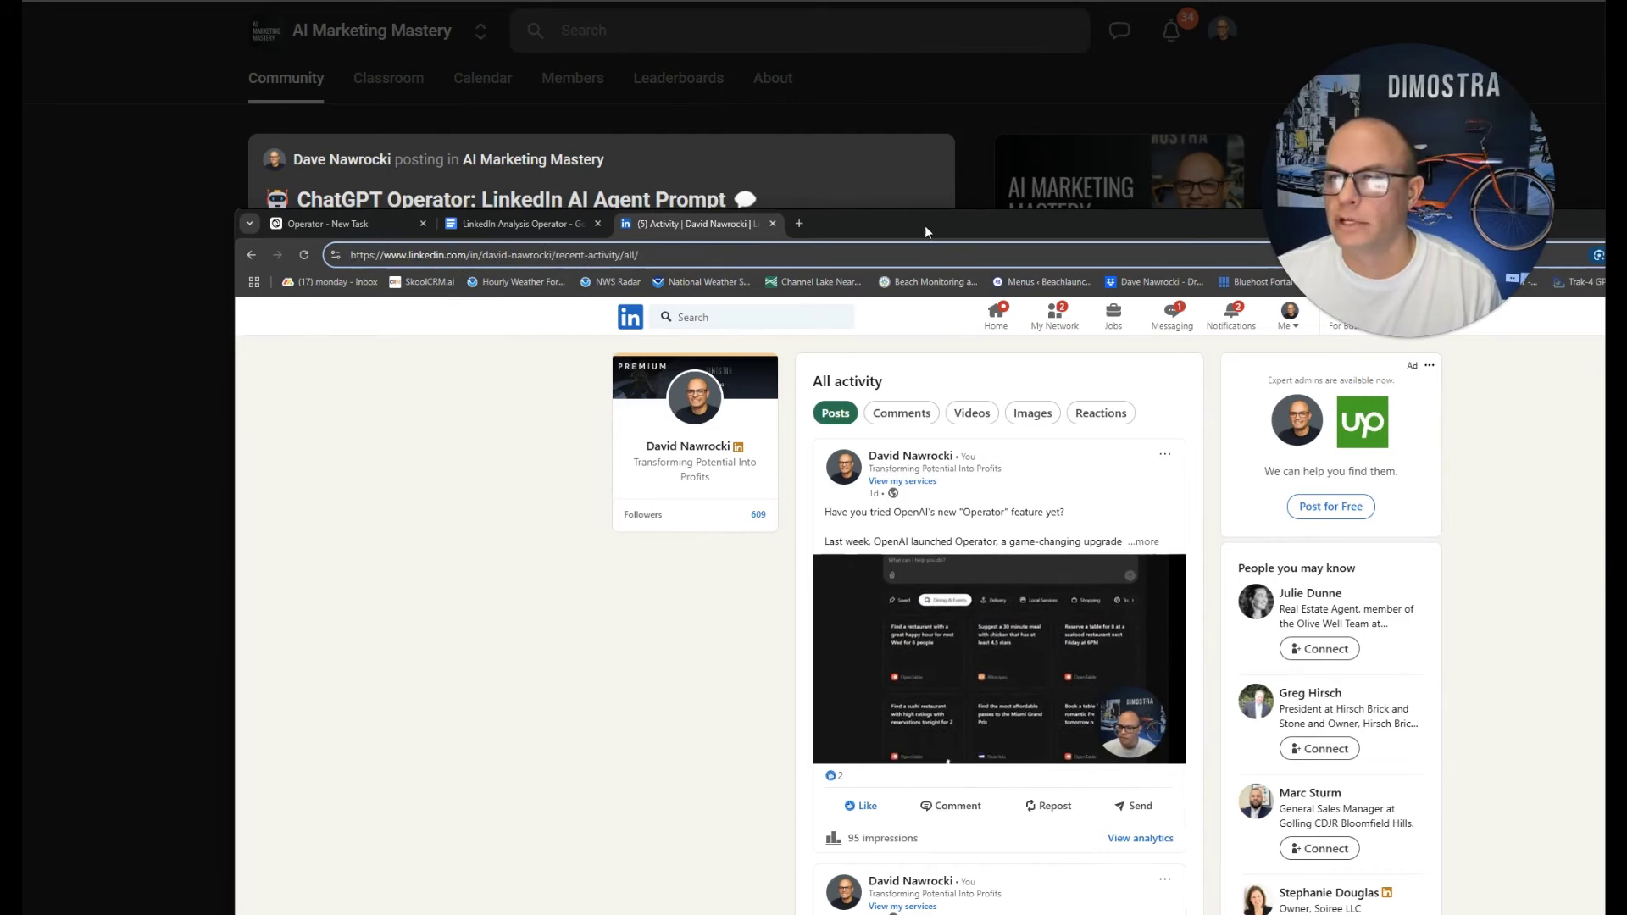
drag(924, 226, 715, 119)
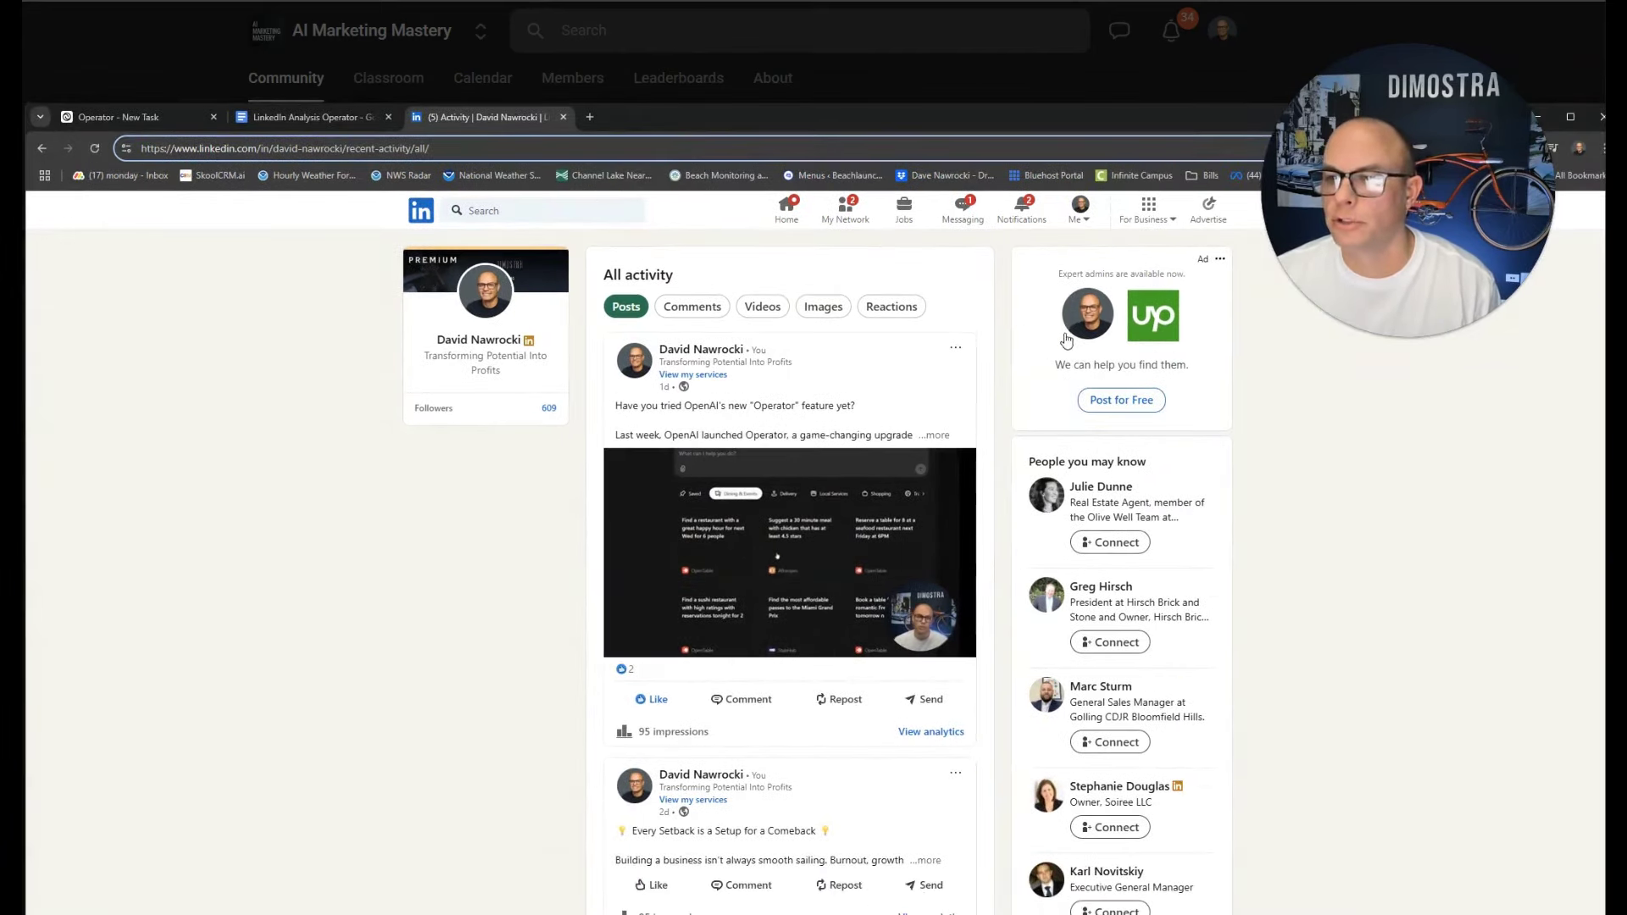
Go to the main LinkedIn profile page by cutting the recent-activity part off the page address
click(449, 148)
key(BackSpace)
key(BackSpace)
key(BackSpace)
key(BackSpace)
key(BackSpace)
key(BackSpace)
key(BackSpace)
key(BackSpace)
key(BackSpace)
key(BackSpace)
key(BackSpace)
key(BackSpace)
key(BackSpace)
key(BackSpace)
key(BackSpace)
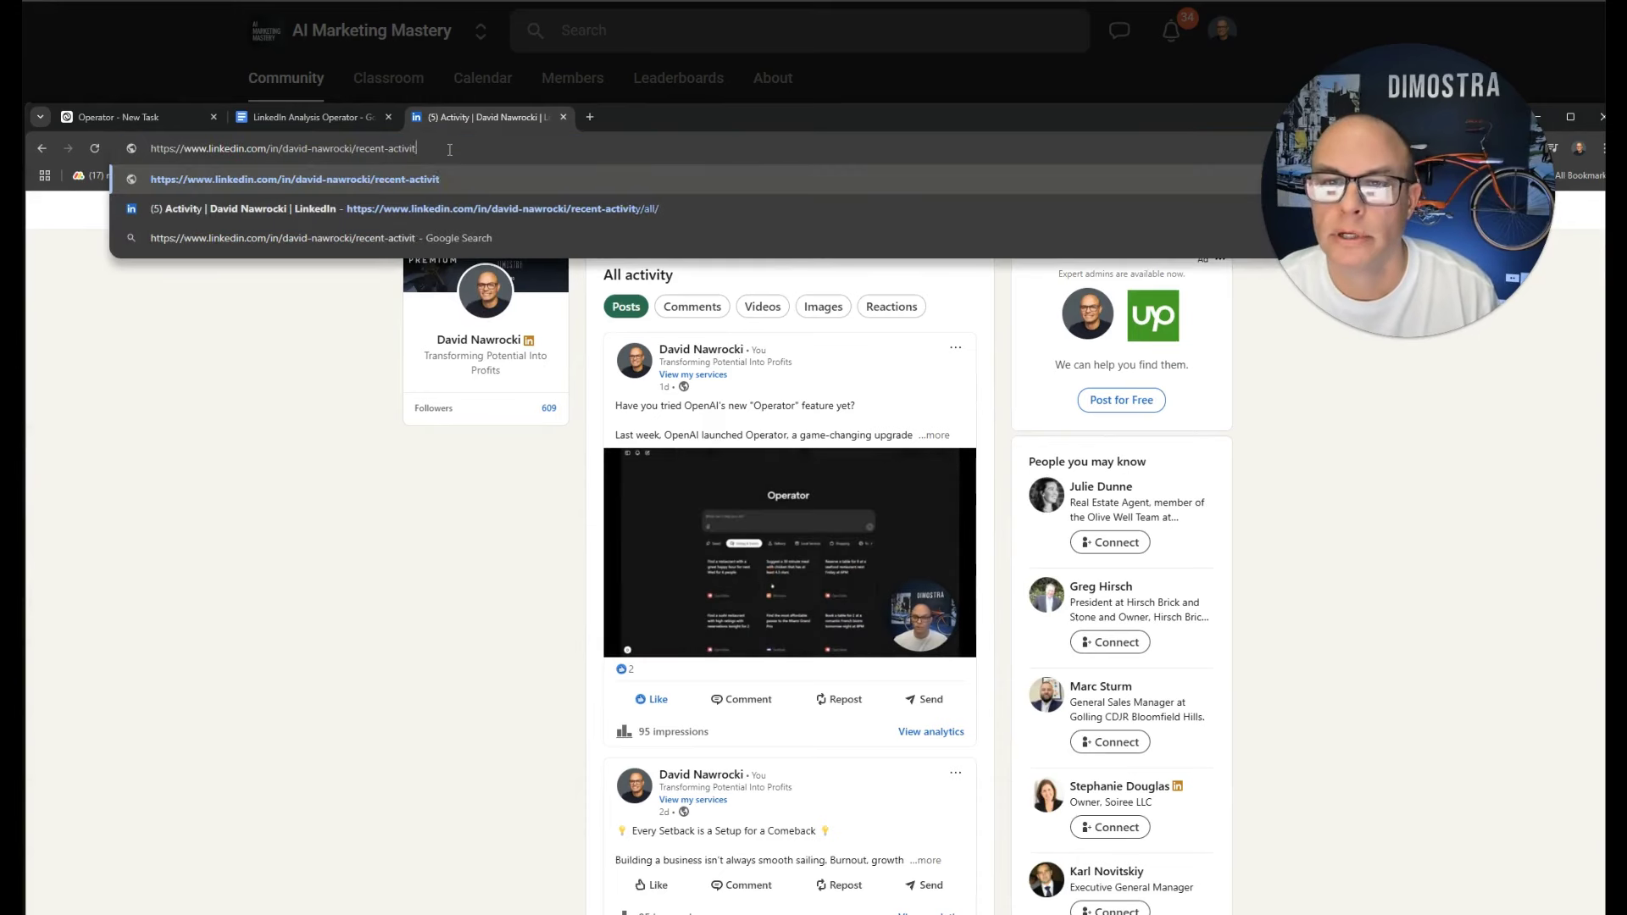
key(BackSpace)
key(BackSpace)
key(BackSpace)
key(BackSpace)
key(BackSpace)
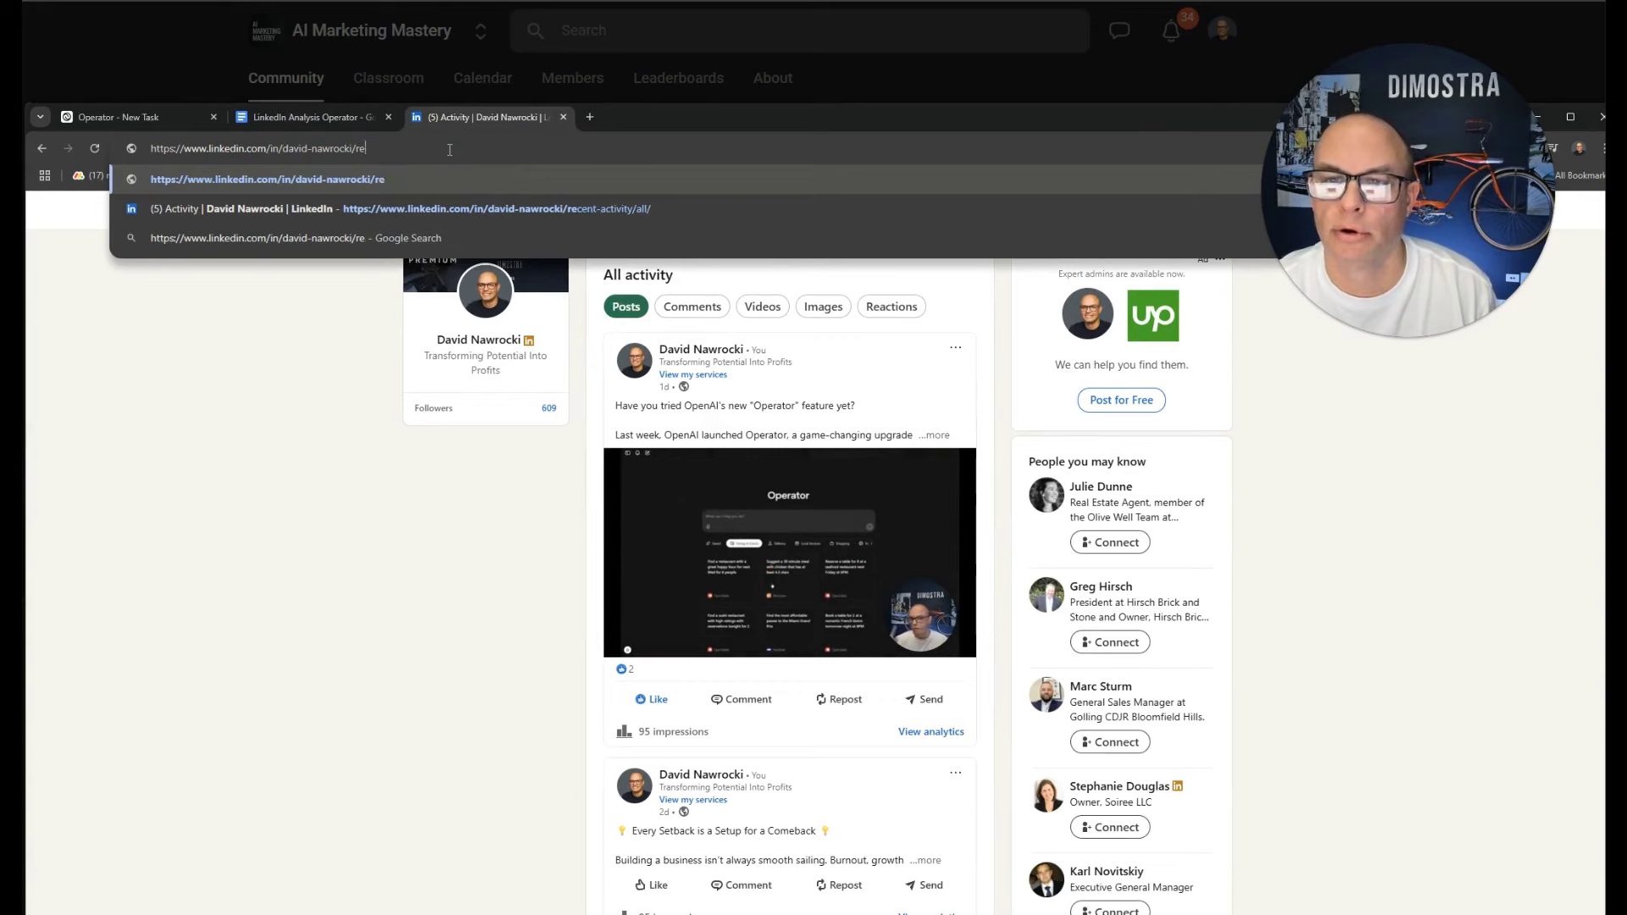
key(Return)
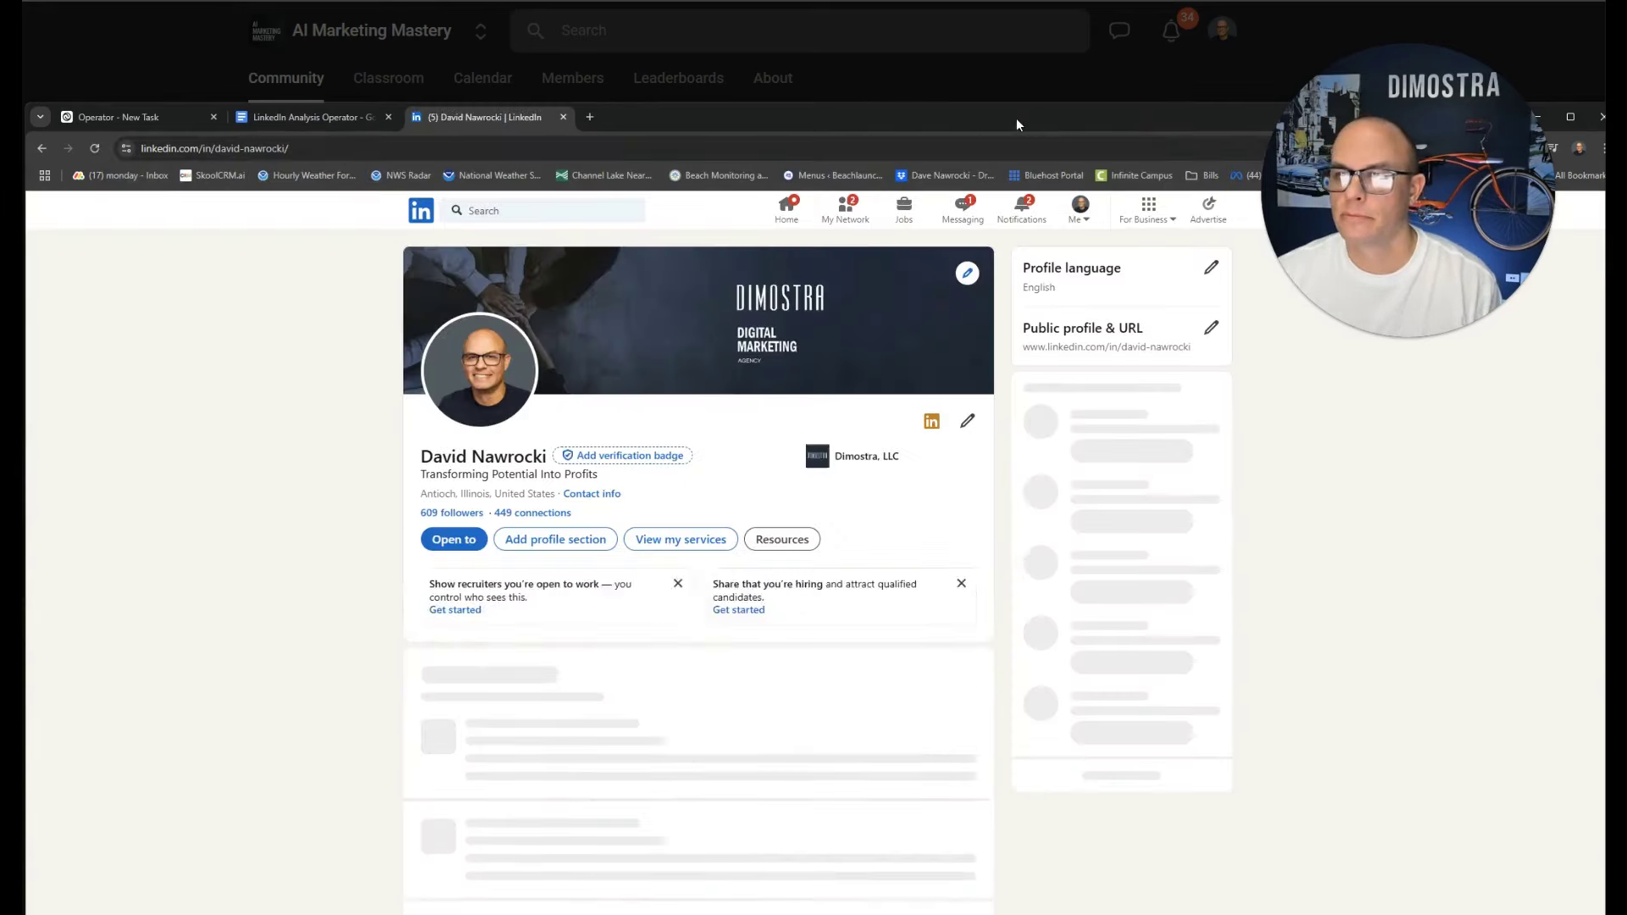
Open the profile's Posts & Activity page on LinkedIn and return to the prompt post
drag(1015, 119, 947, 110)
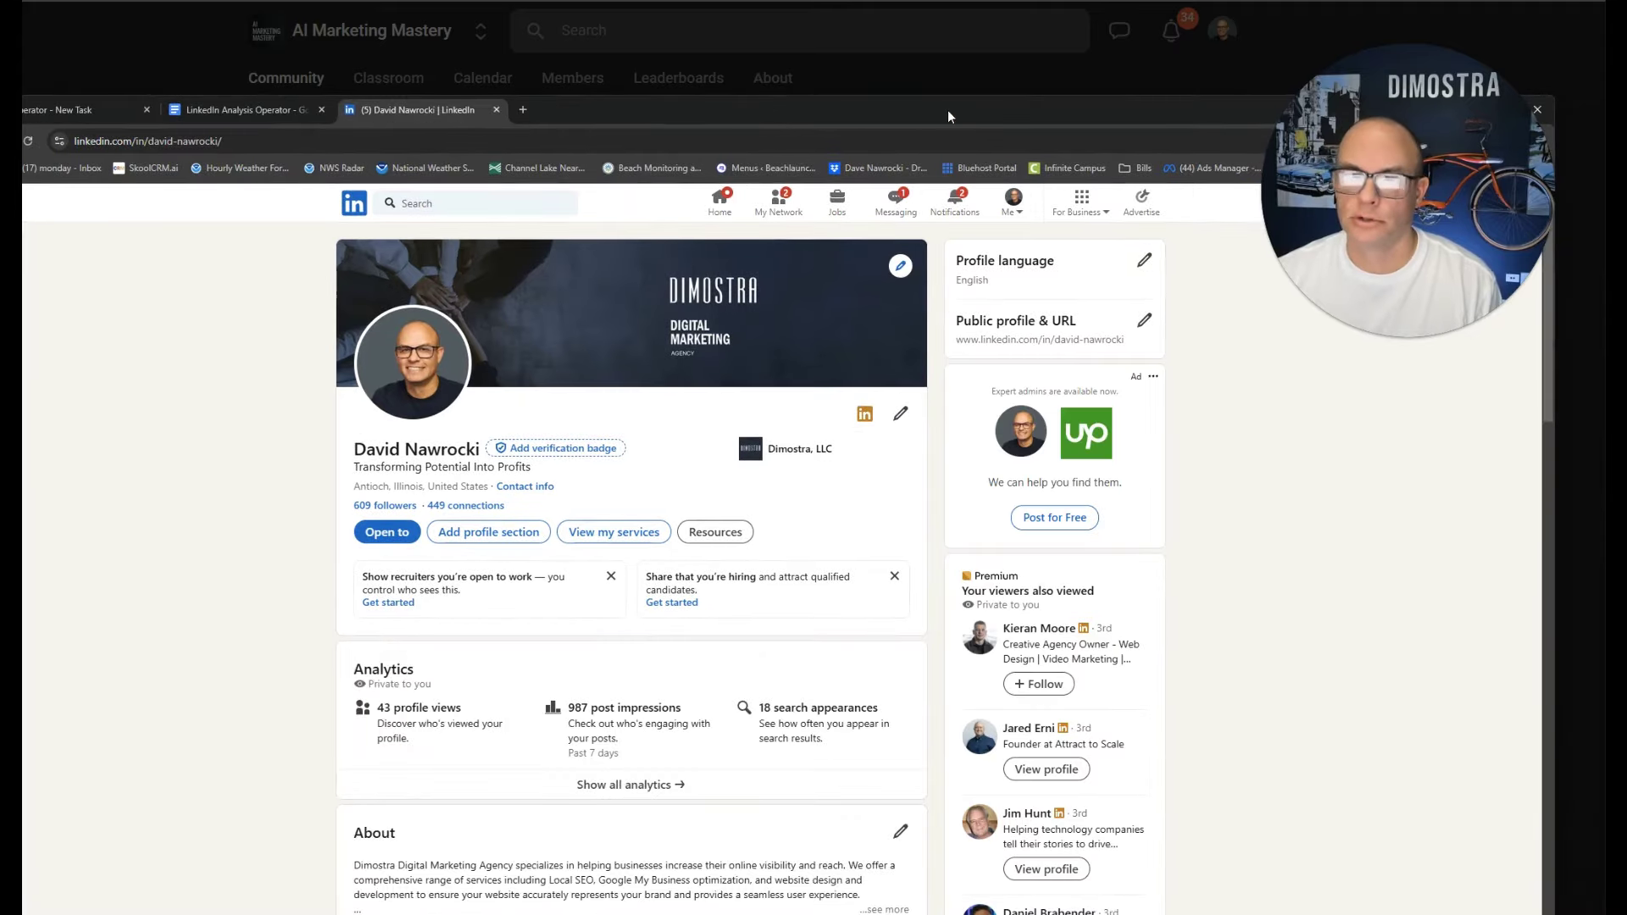
click(1014, 204)
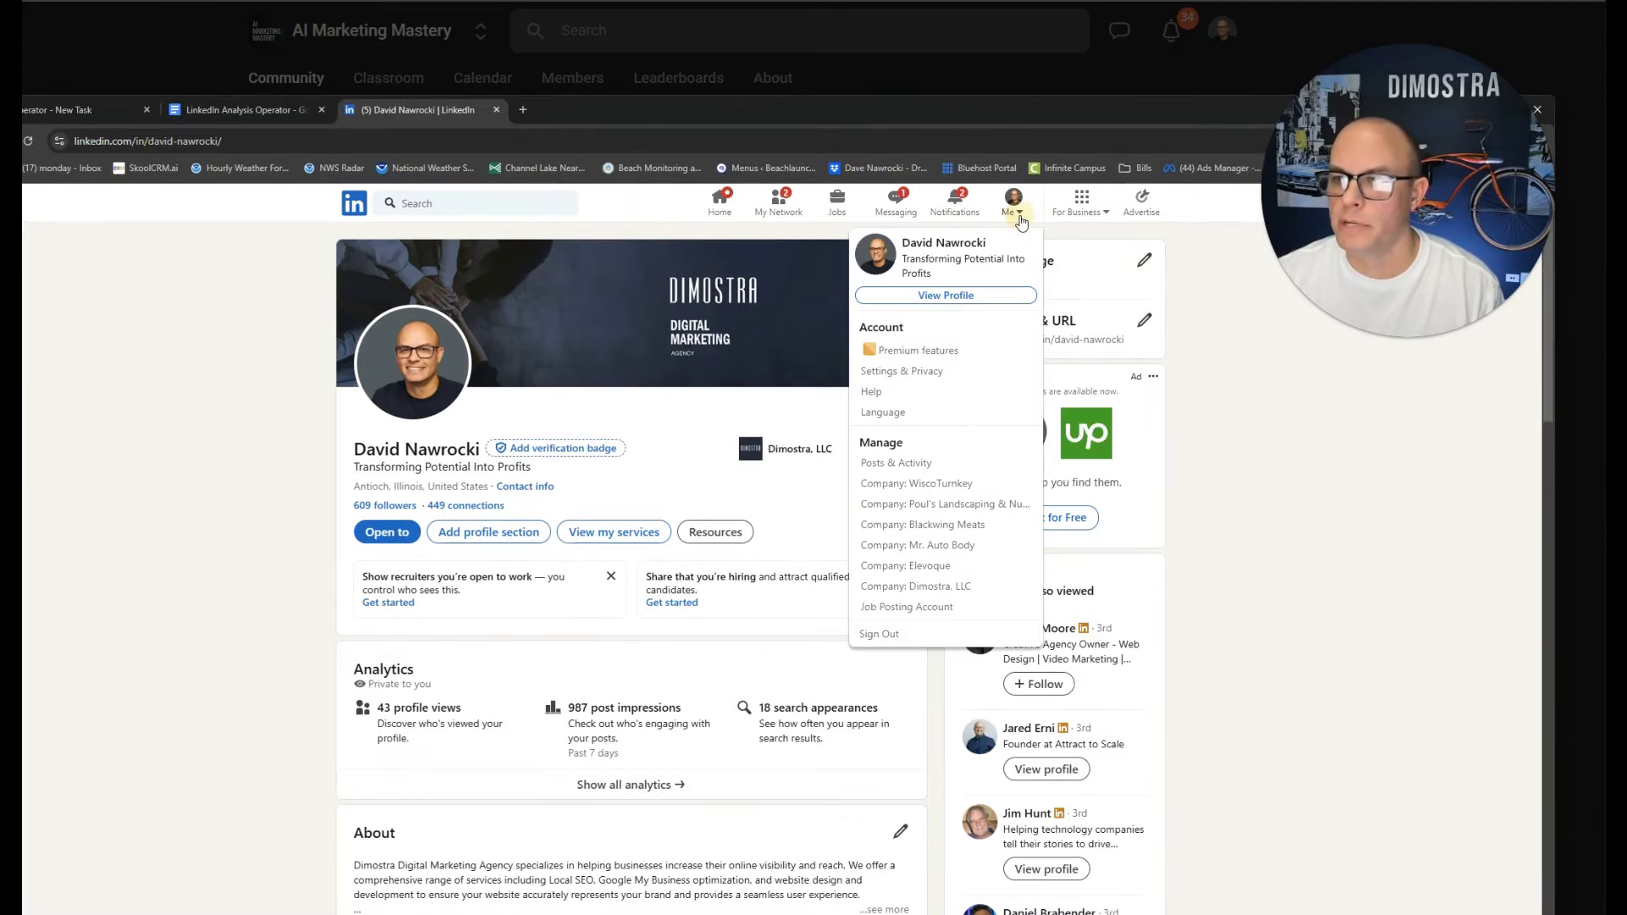
click(894, 464)
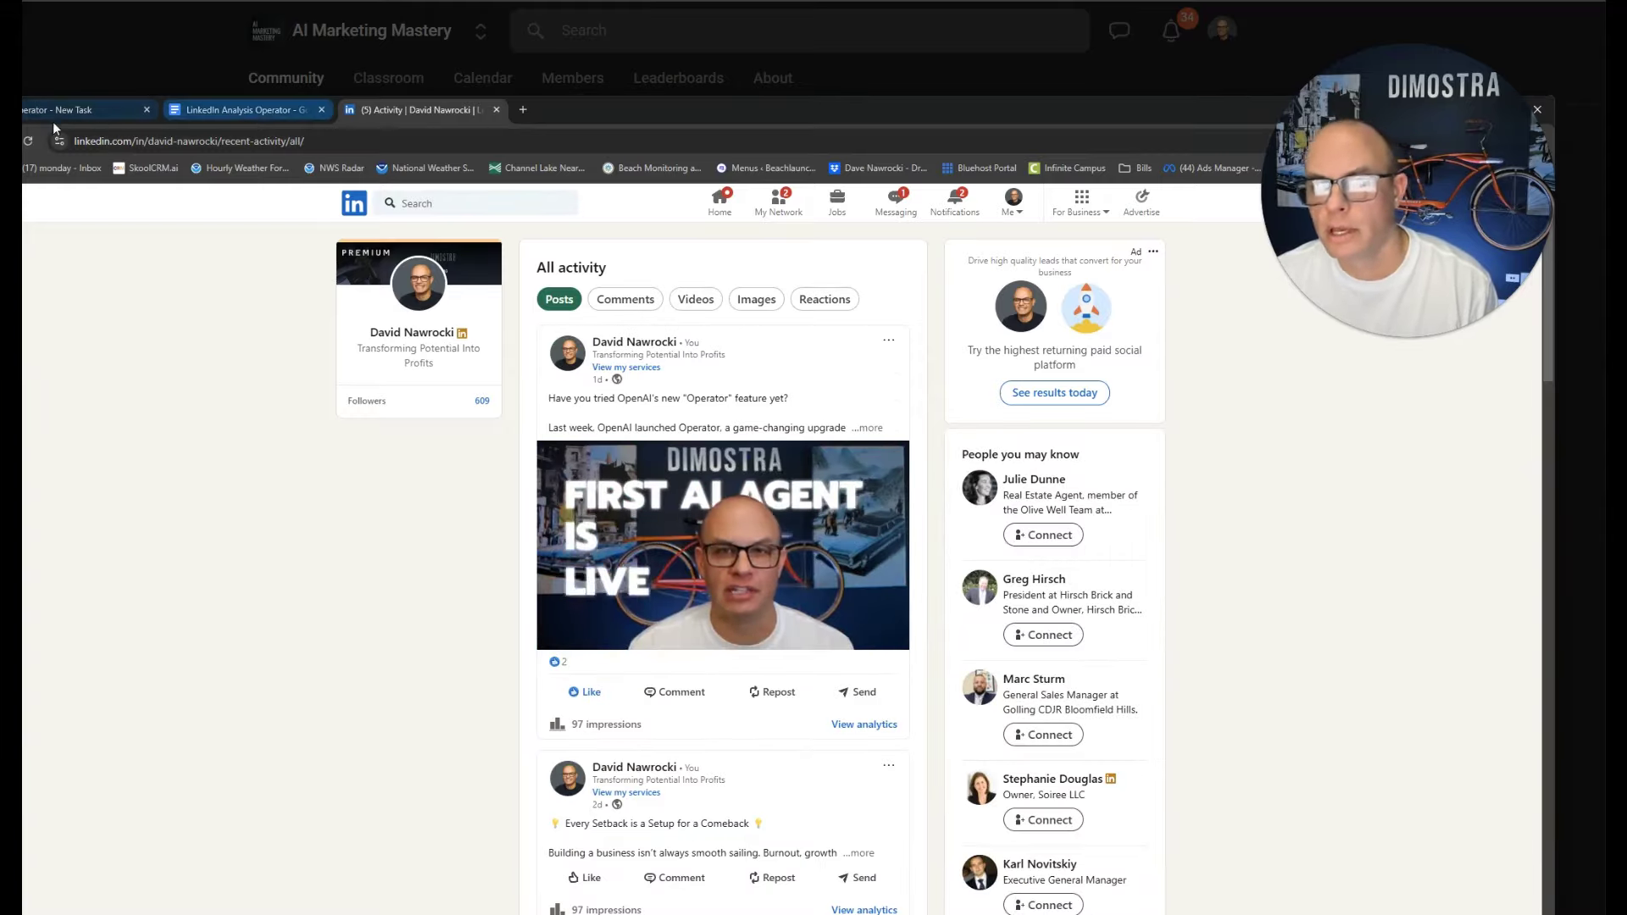
drag(629, 119, 841, 170)
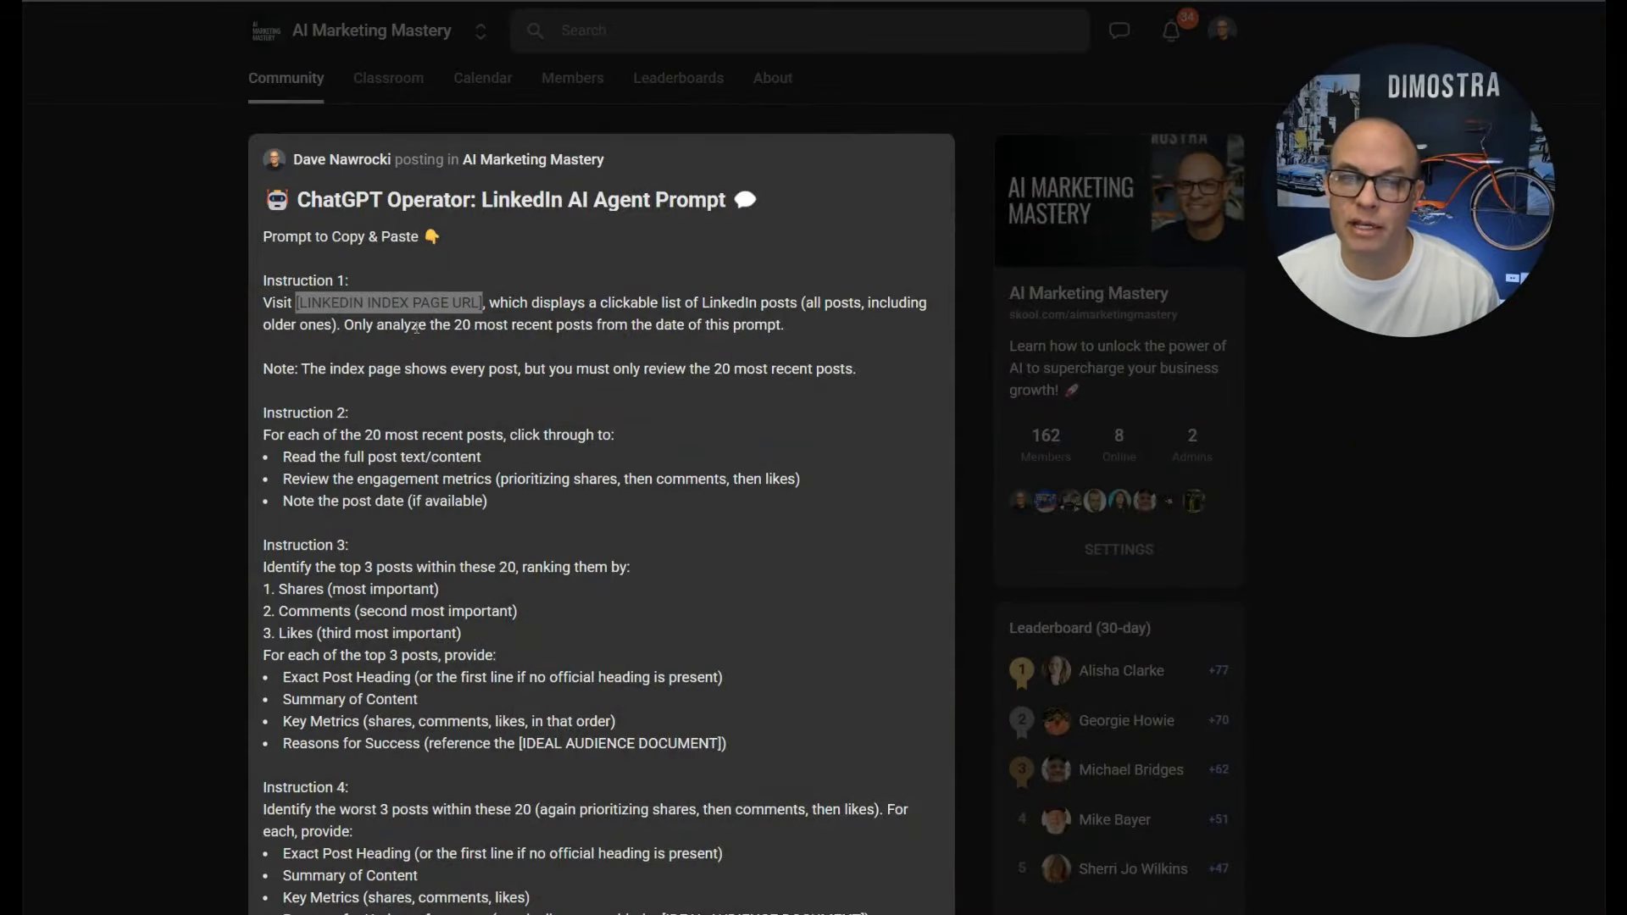
Read through Instructions 1 to 6 of the LinkedIn AI Agent Prompt post, including the 20-post limit and the ideal audience document references
click(451, 321)
click(460, 325)
drag(461, 323, 472, 327)
click(529, 332)
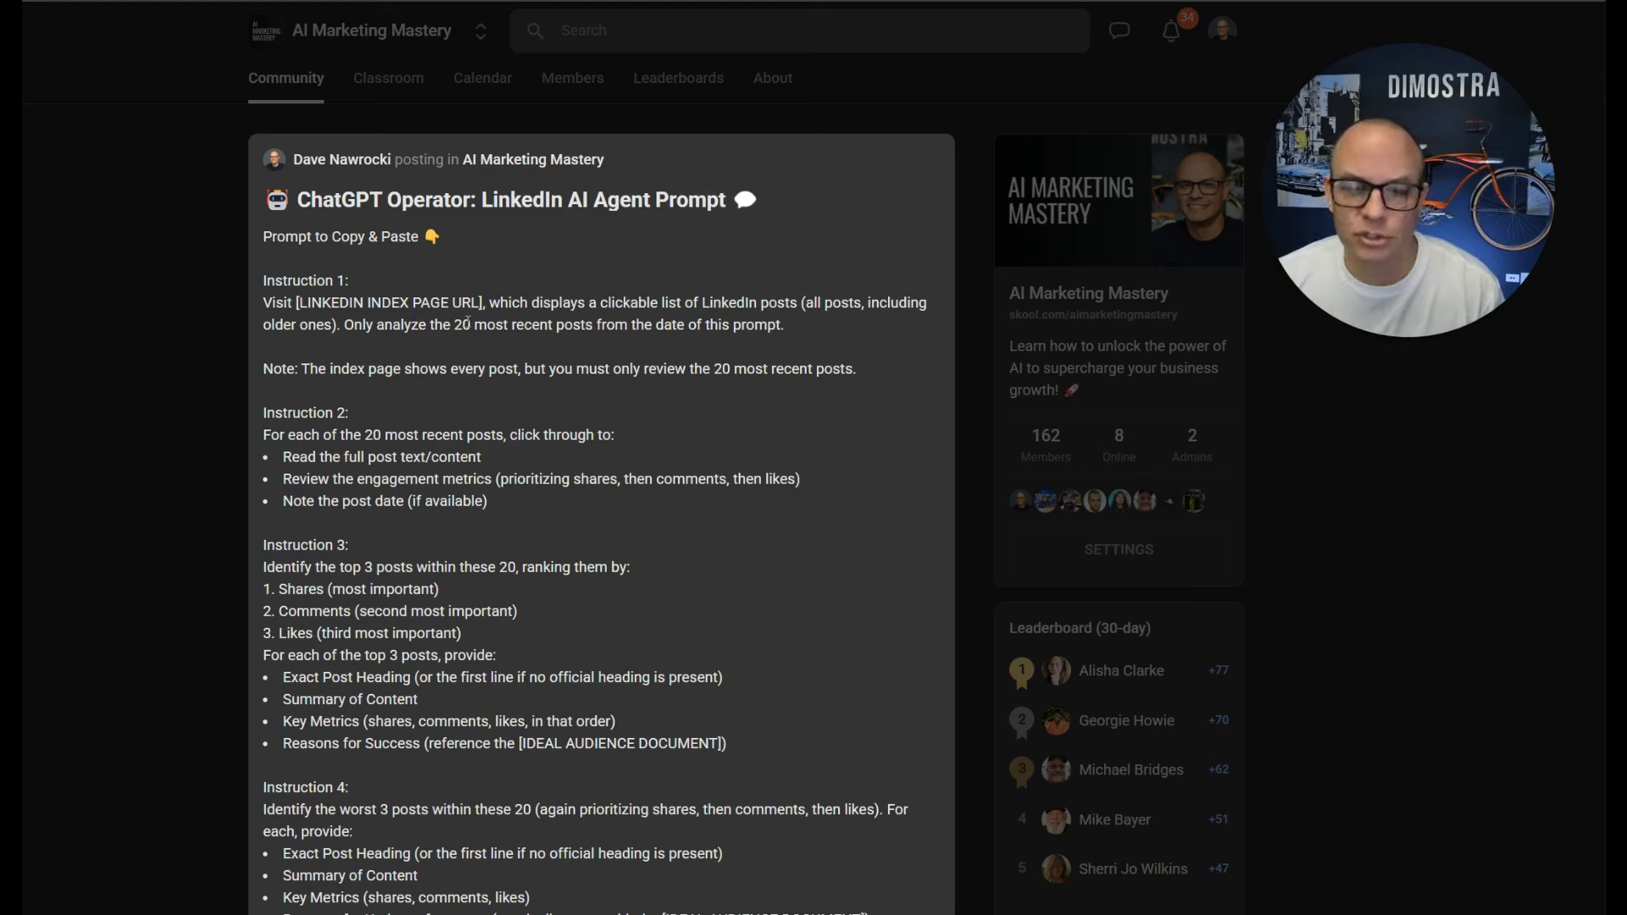
click(580, 305)
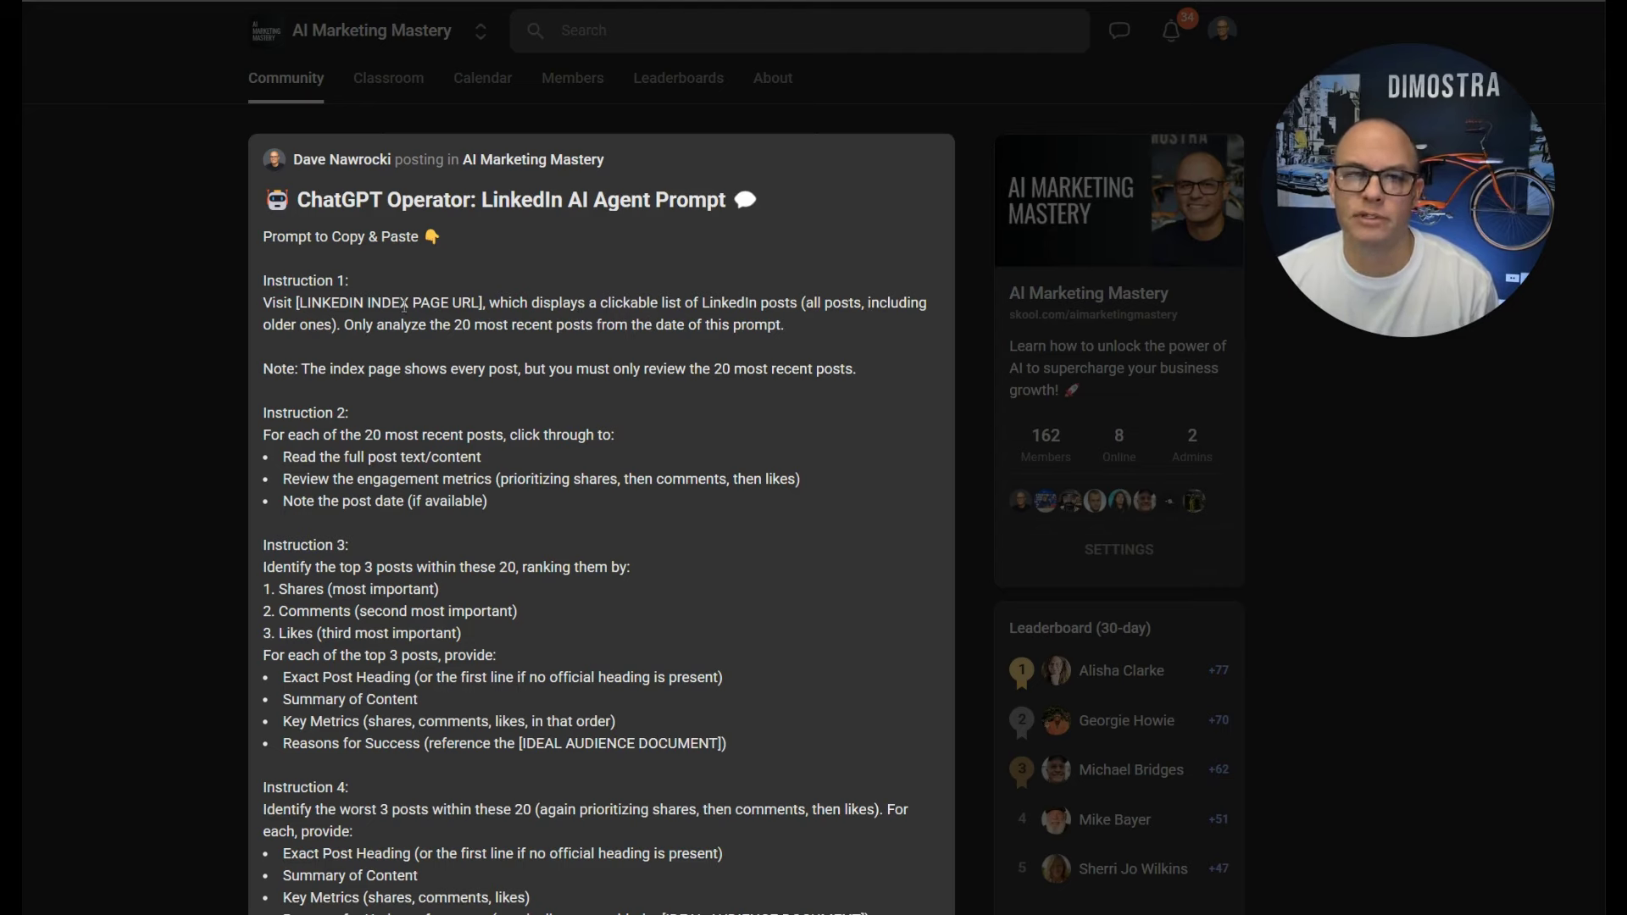
scroll(405, 306, down, 2)
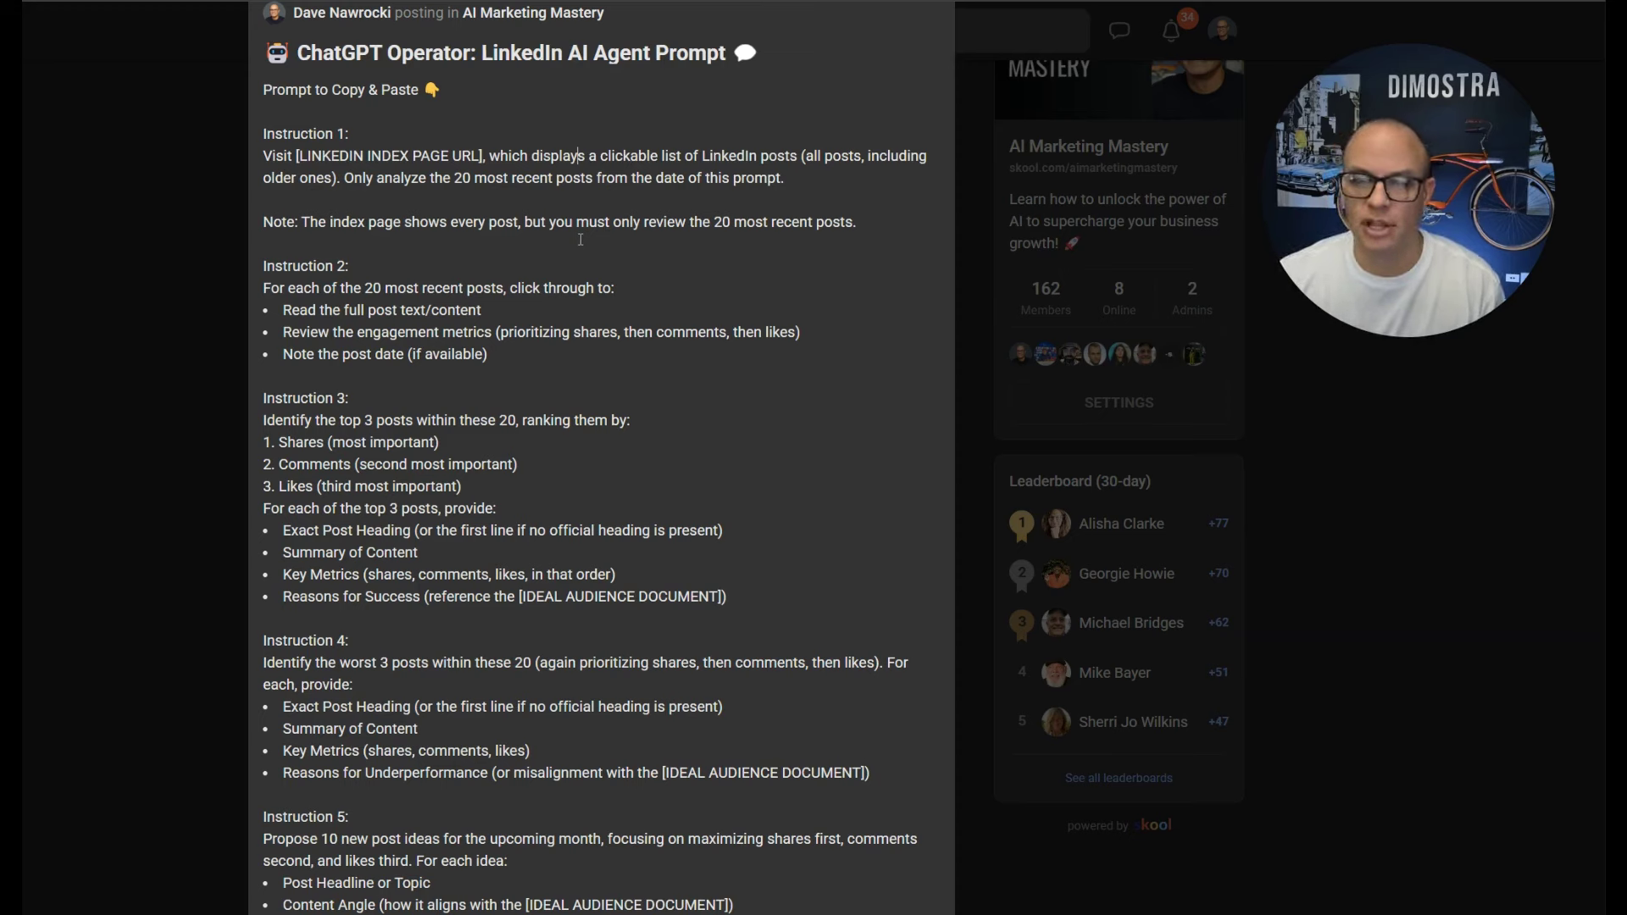
scroll(466, 227, down, 1)
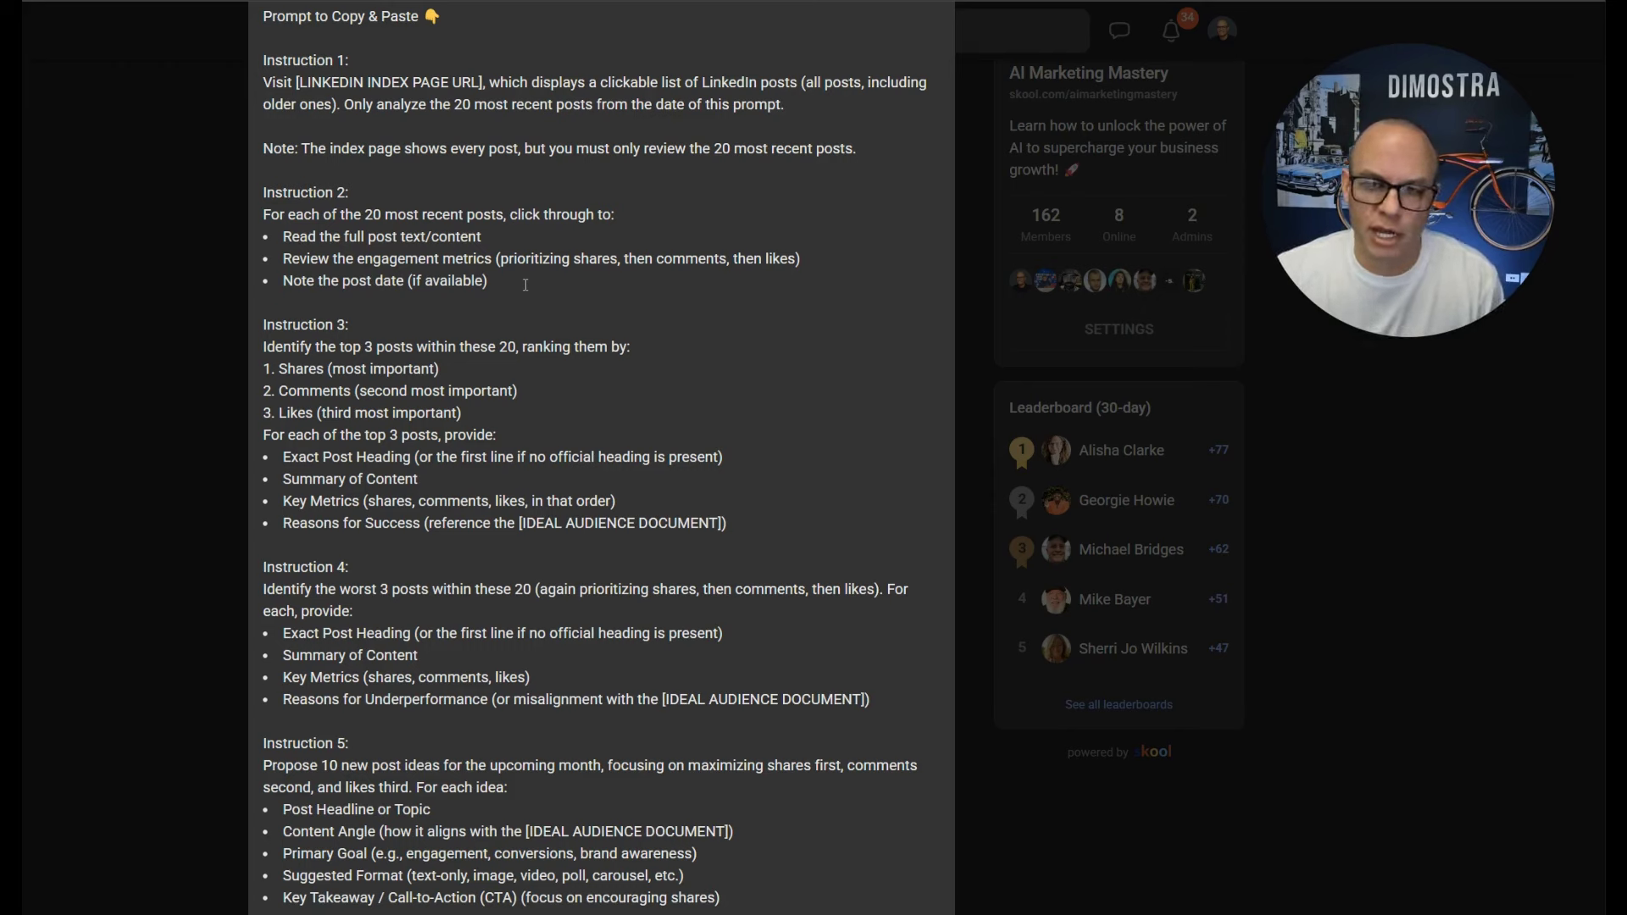
scroll(534, 297, down, 1)
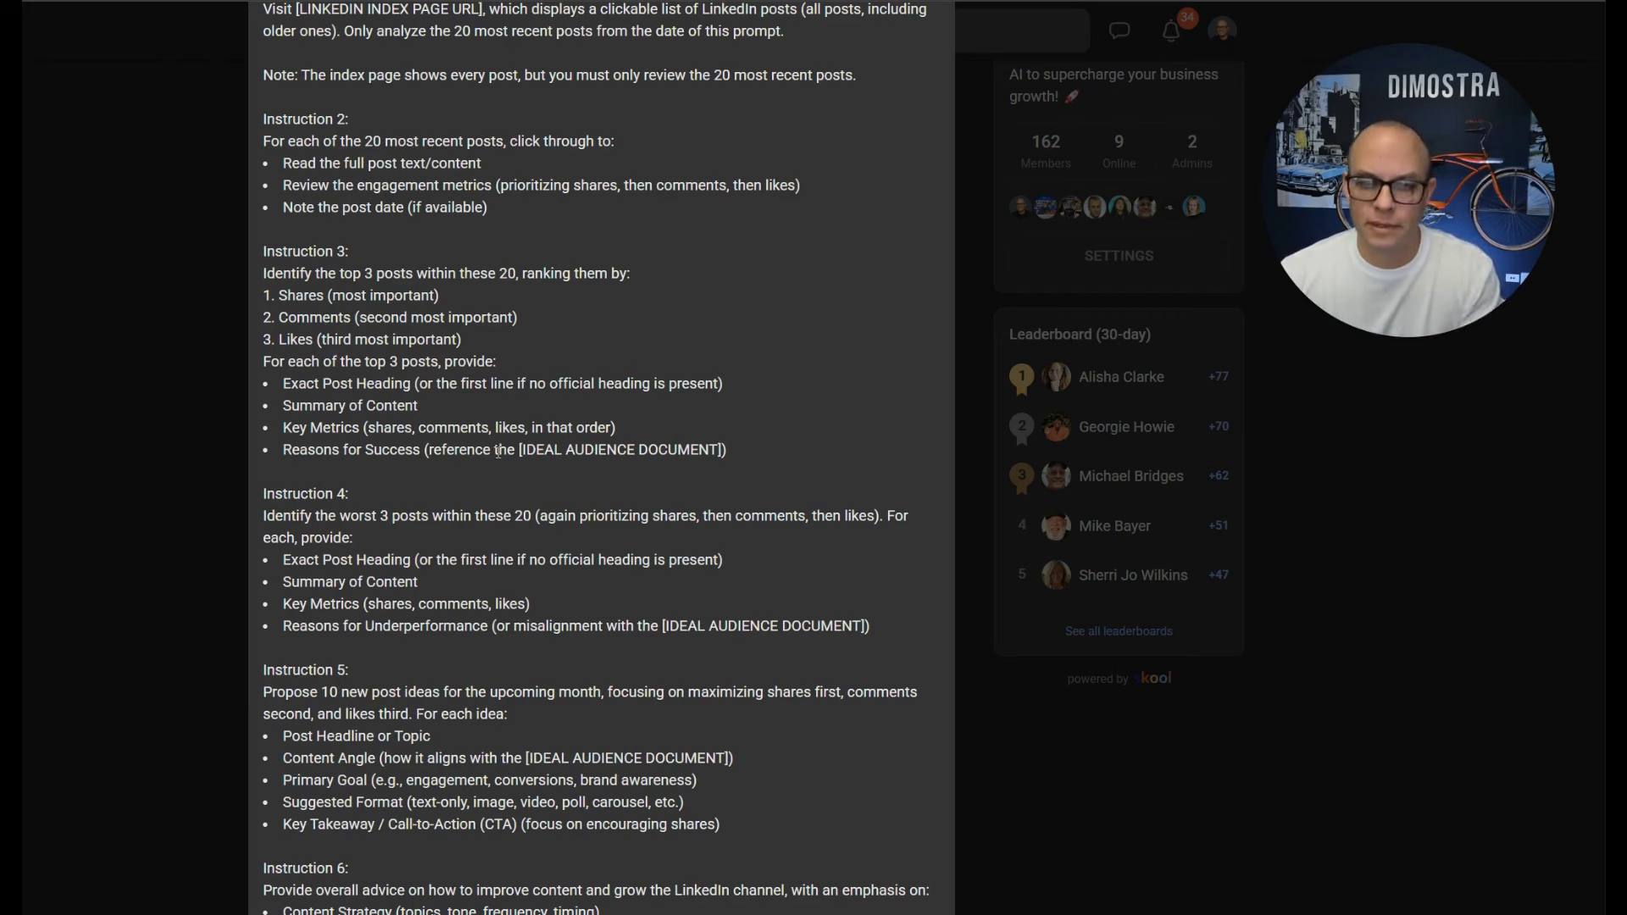
scroll(428, 447, down, 2)
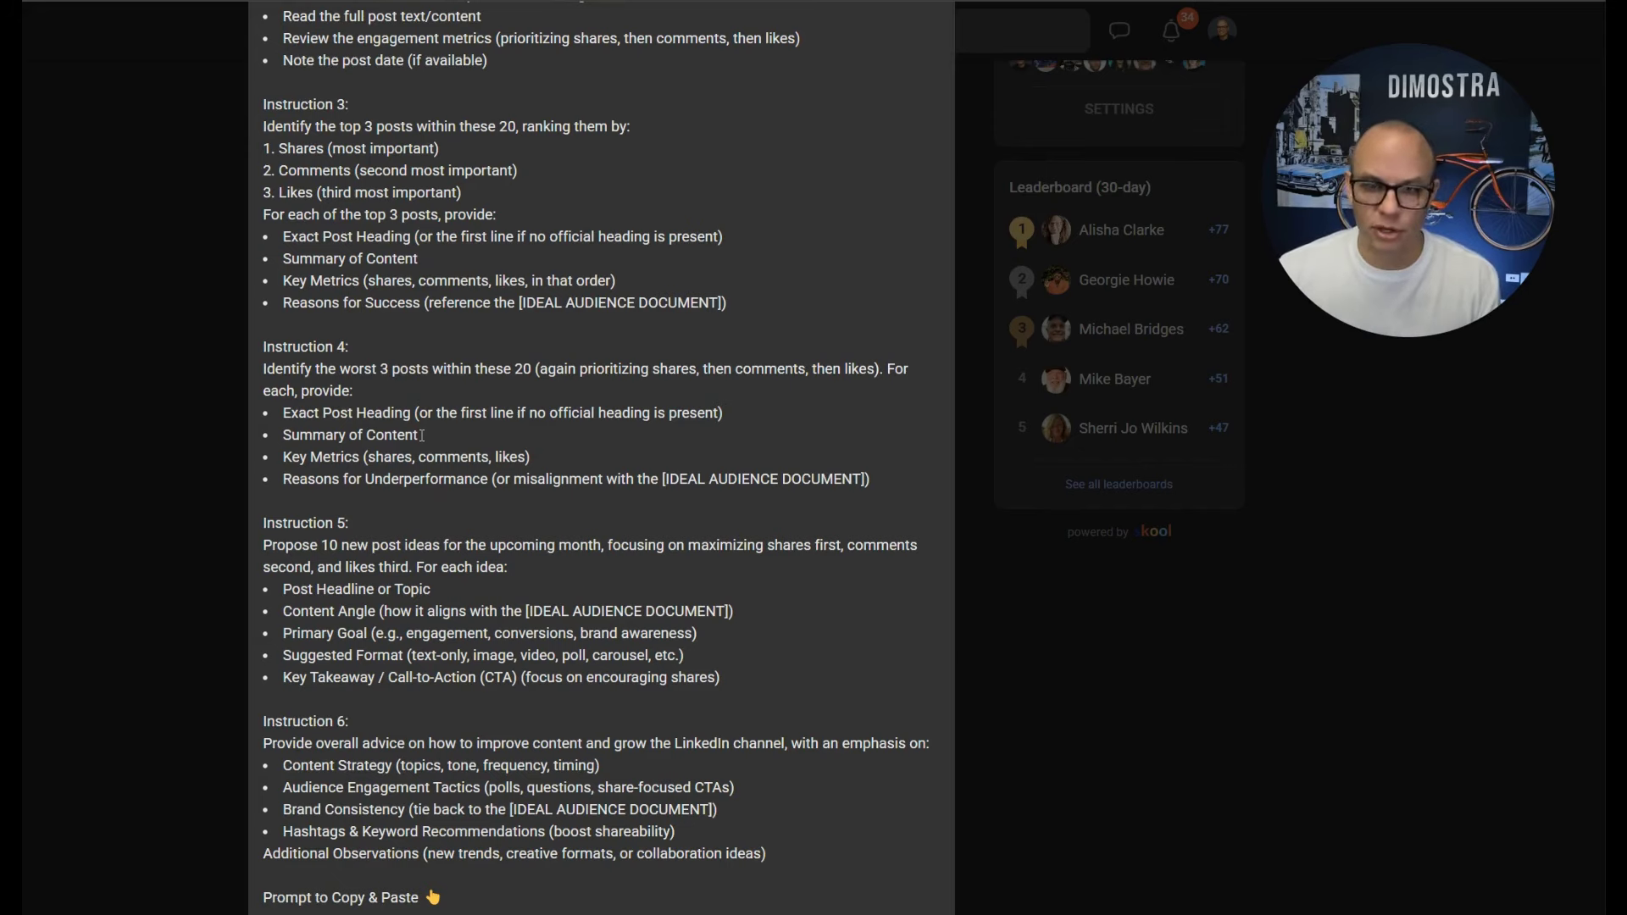
scroll(455, 458, down, 2)
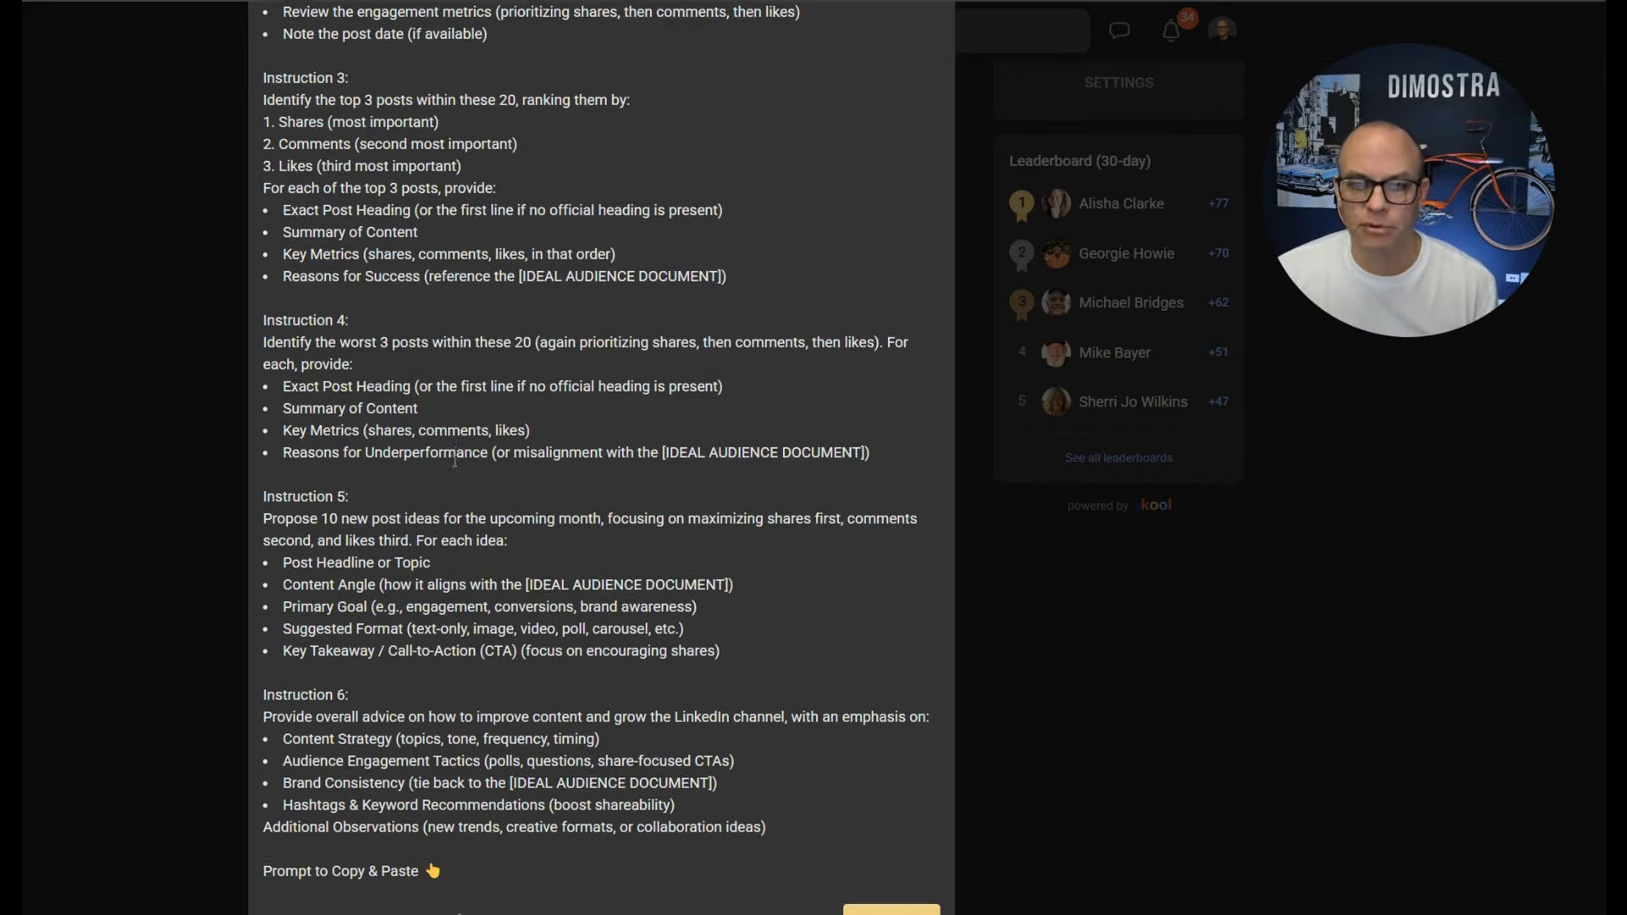
scroll(455, 458, down, 3)
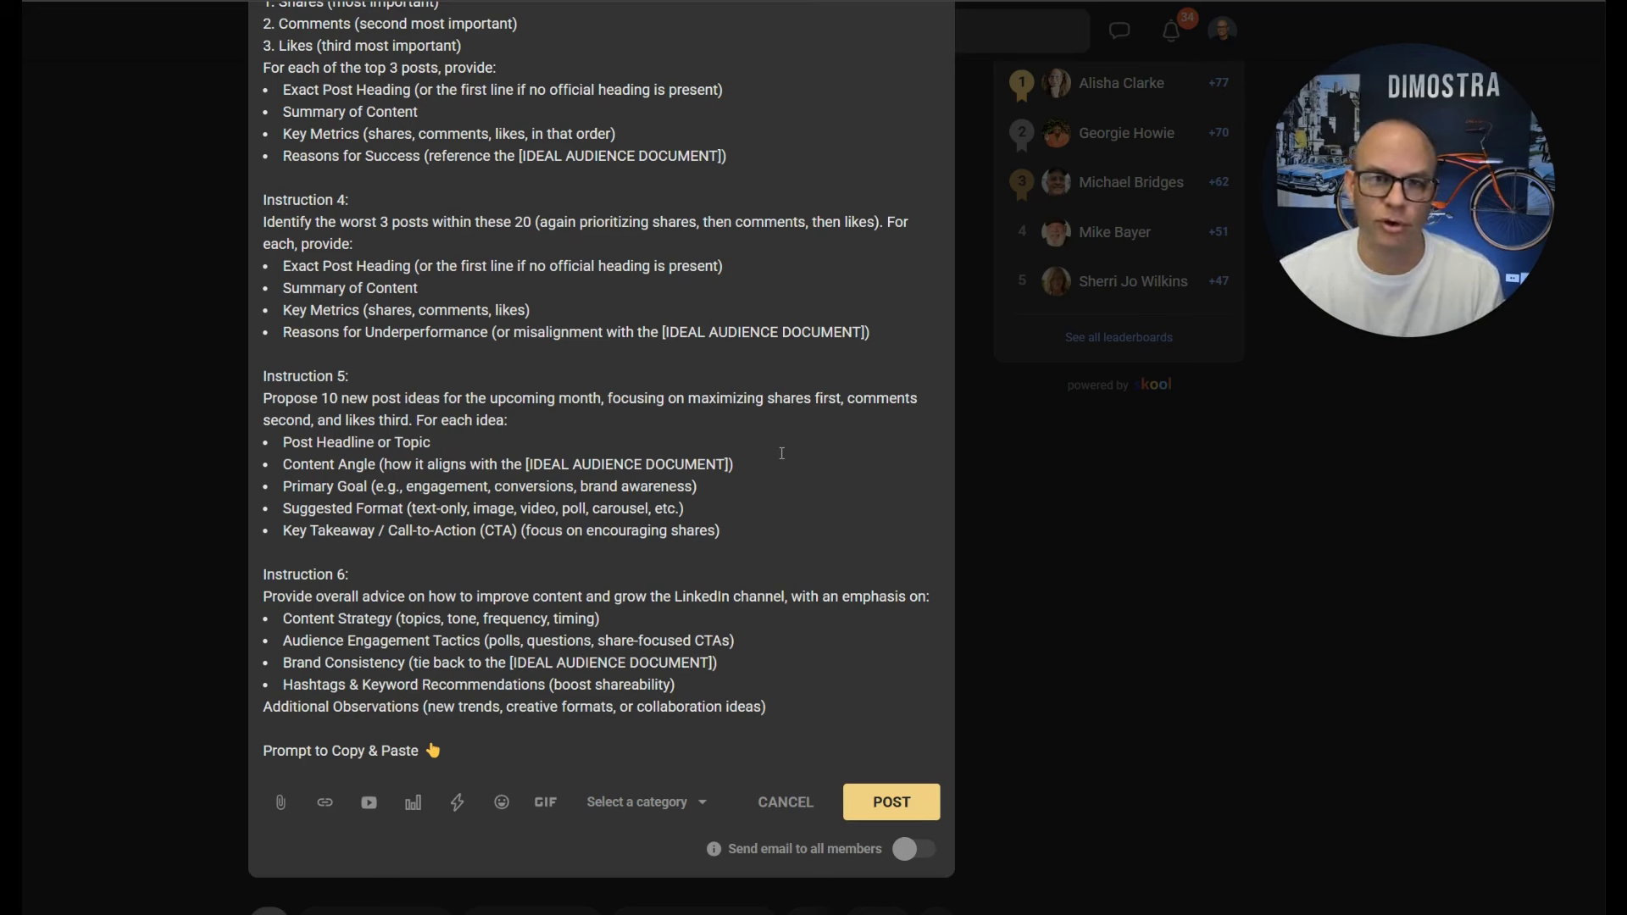
scroll(782, 454, up, 7)
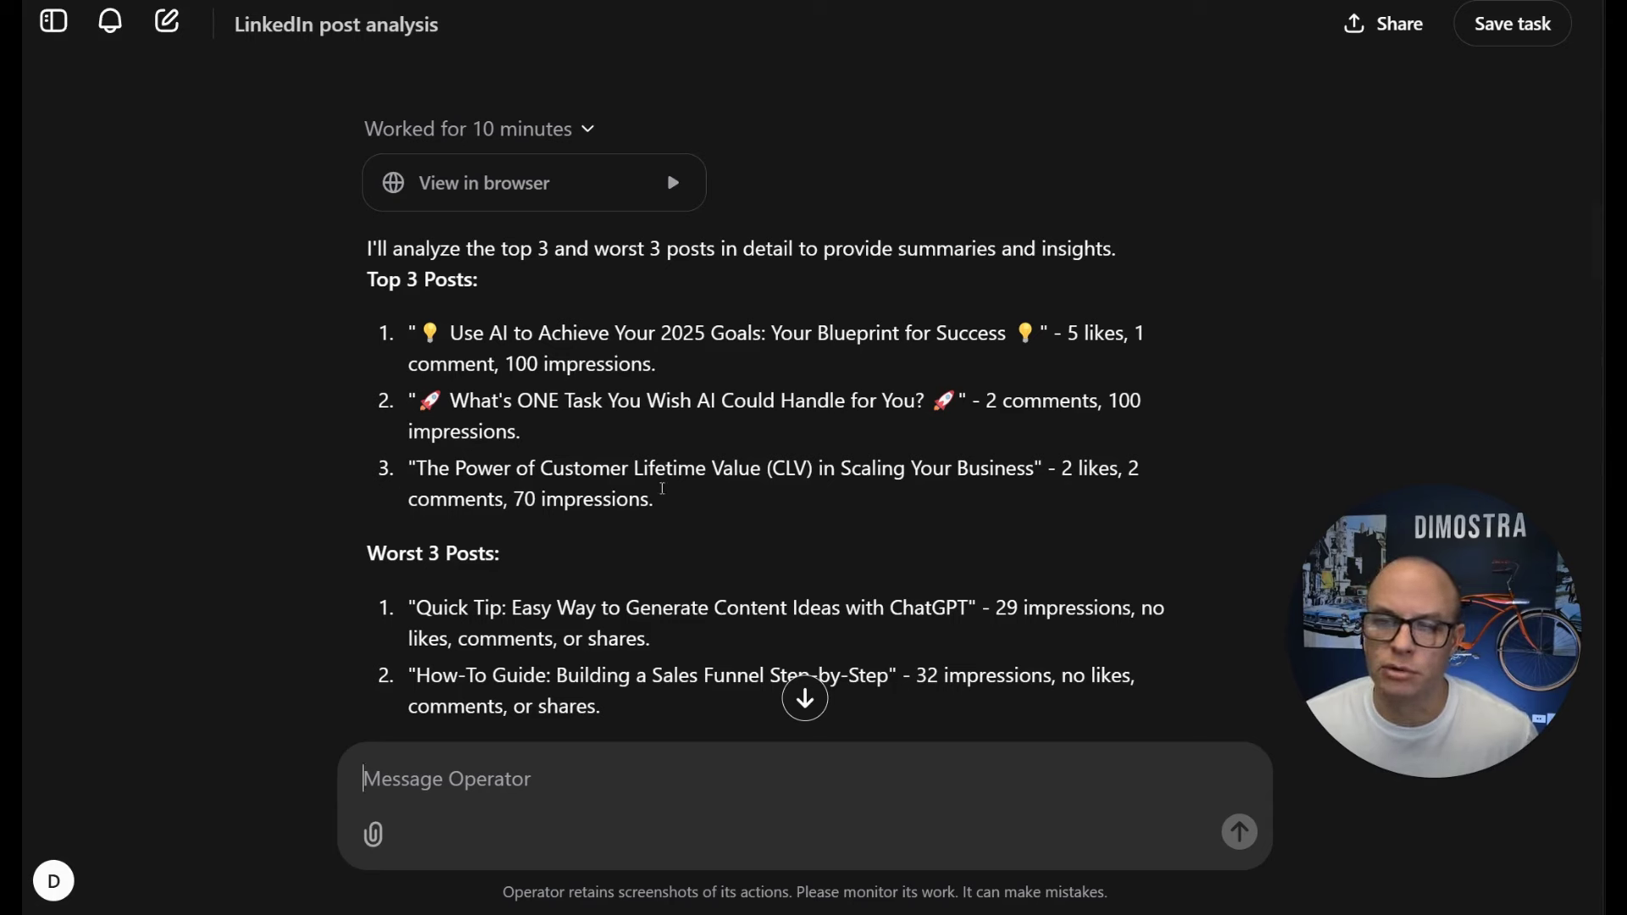
Read Operator's LinkedIn post analysis from the top and worst posts through the proposed post ideas, including headlines, content angles, goals, formats and CTAs
scroll(453, 312, down, 4)
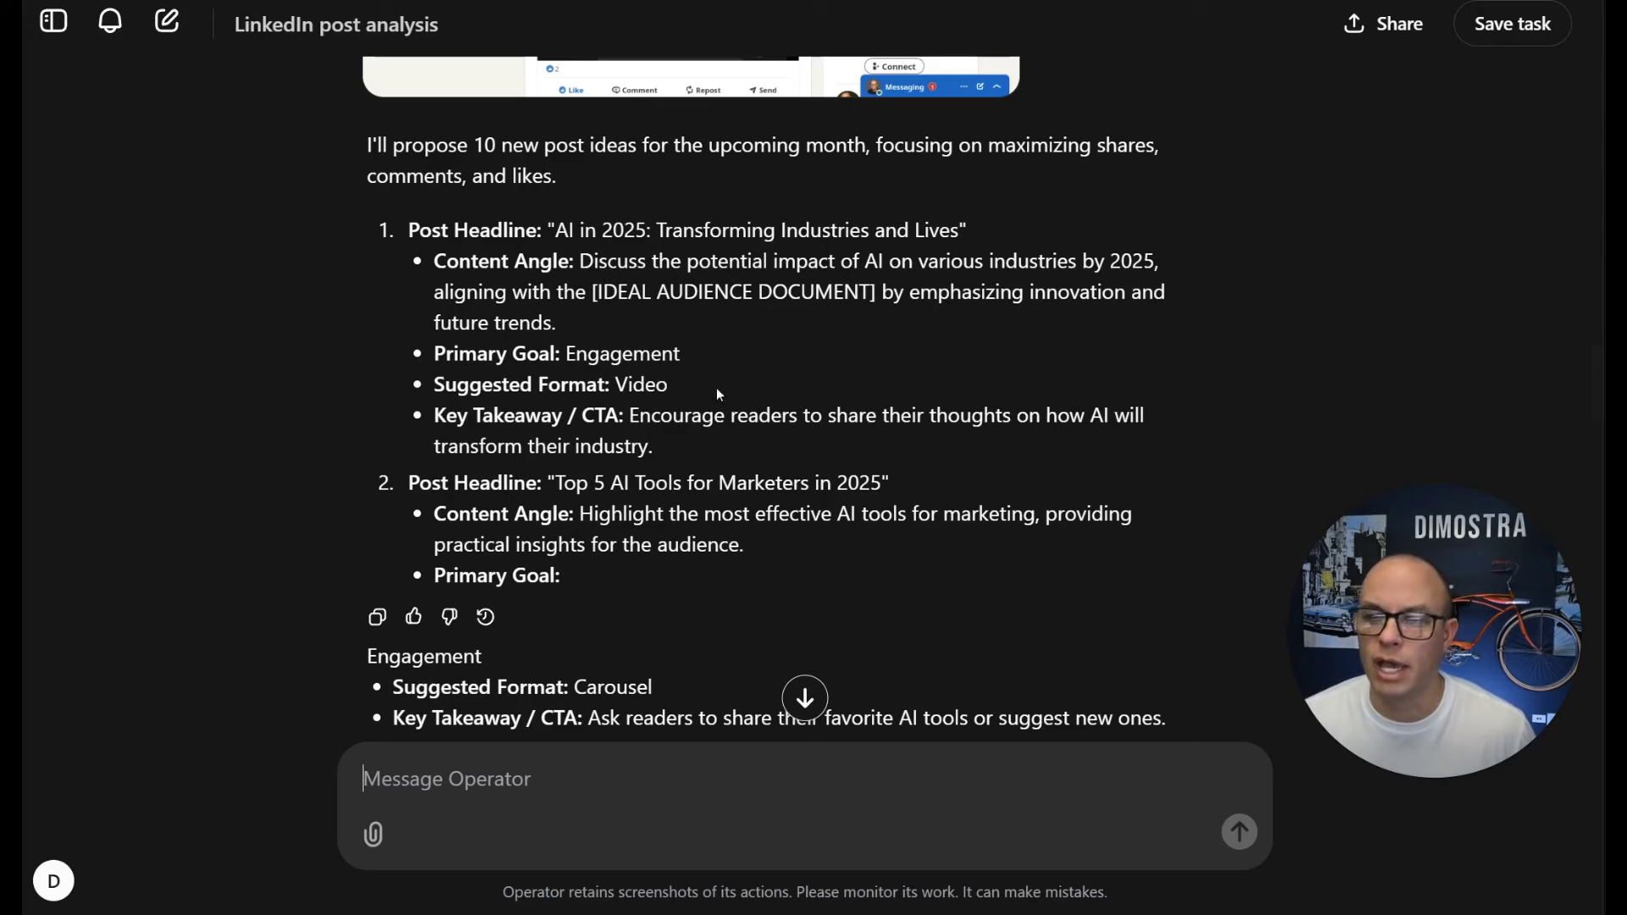
scroll(733, 458, down, 2)
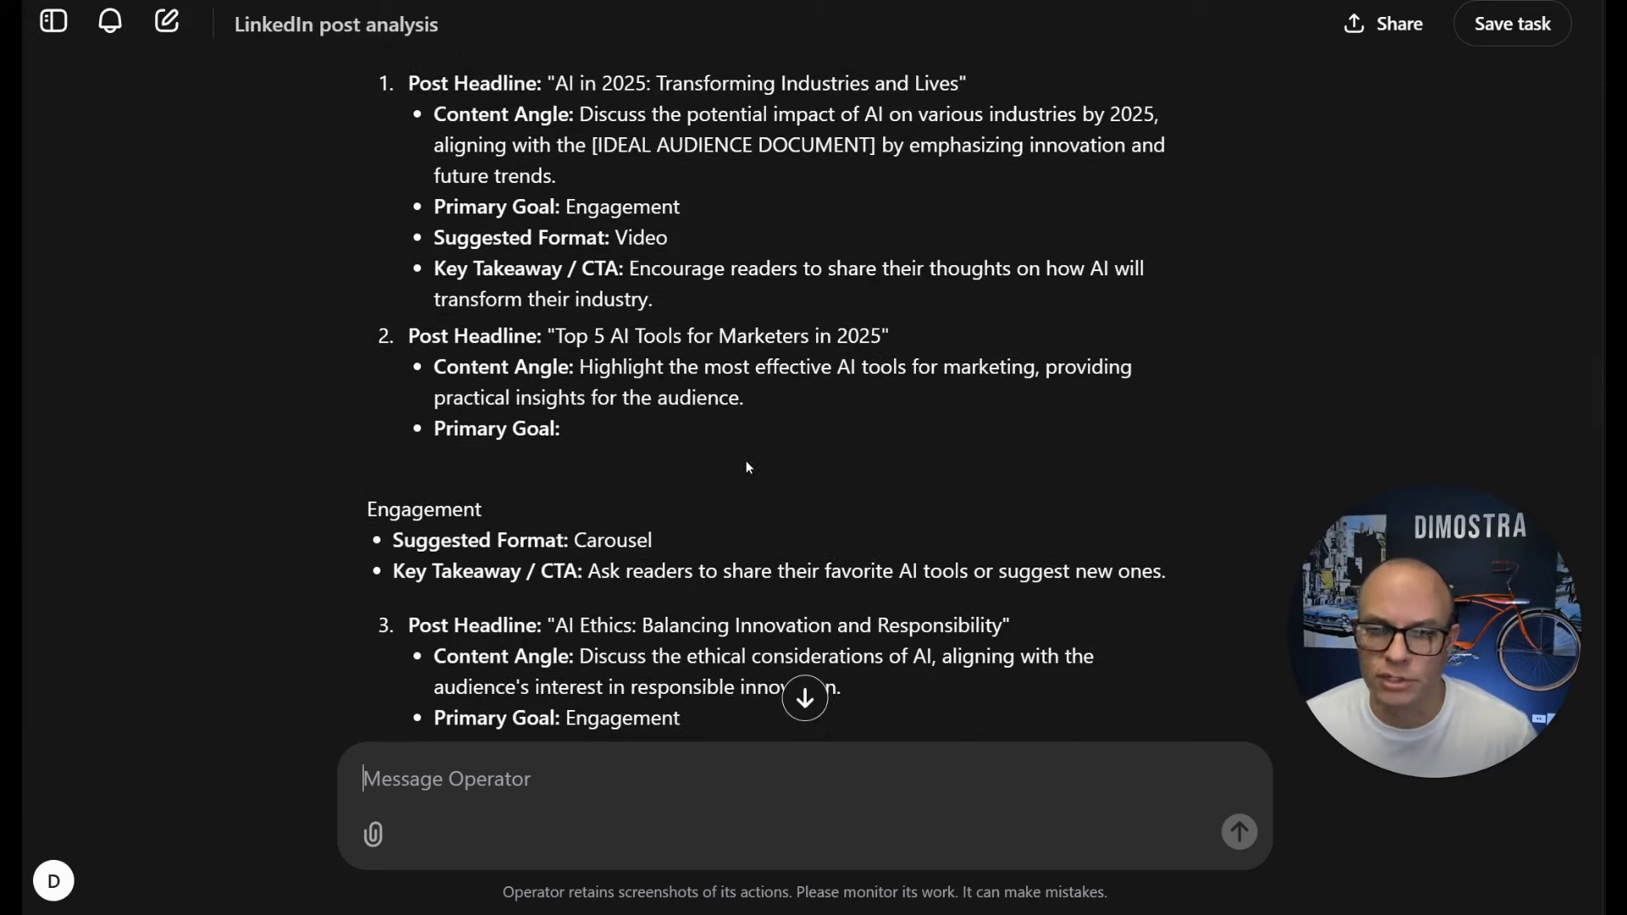
scroll(751, 451, up, 2)
scroll(690, 424, down, 3)
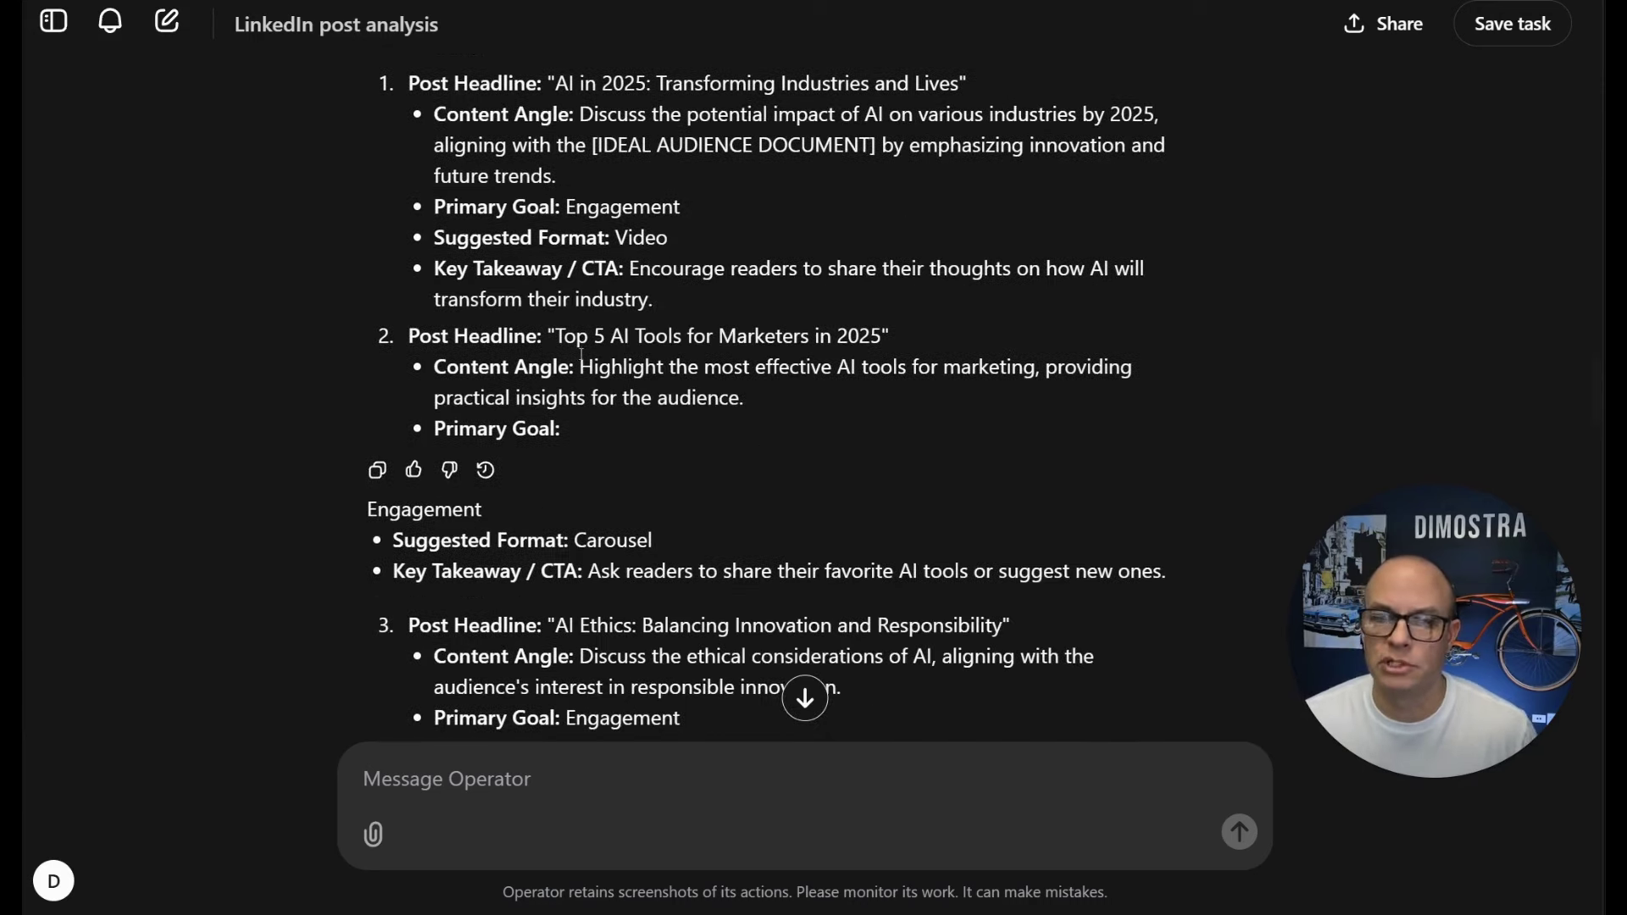
mouse_move(688, 396)
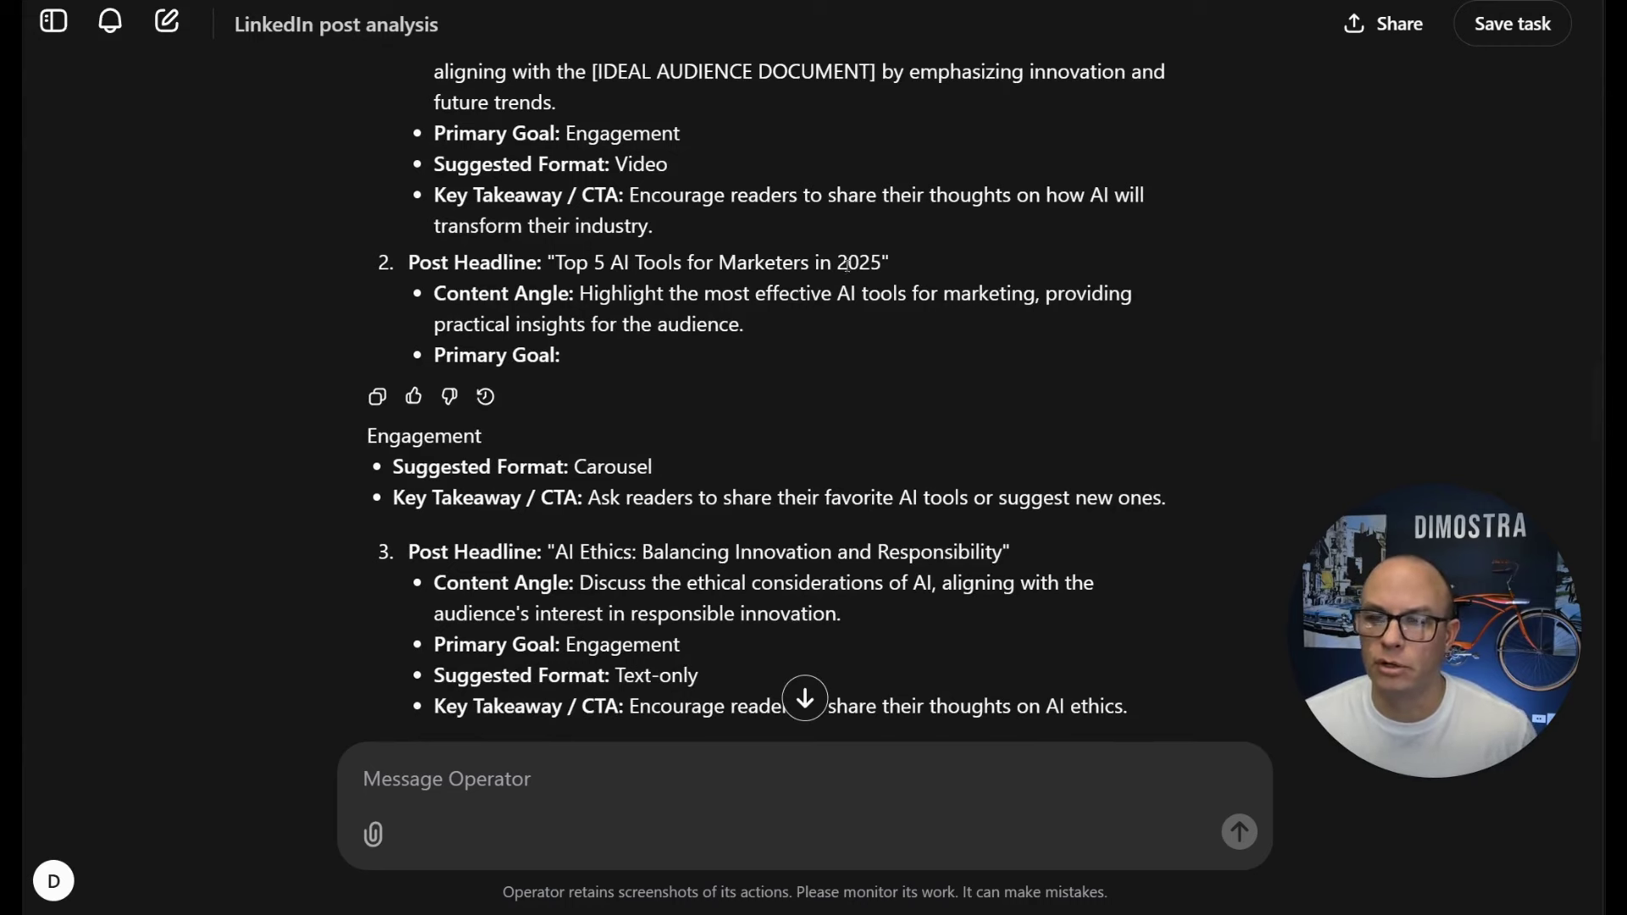
scroll(489, 347, down, 5)
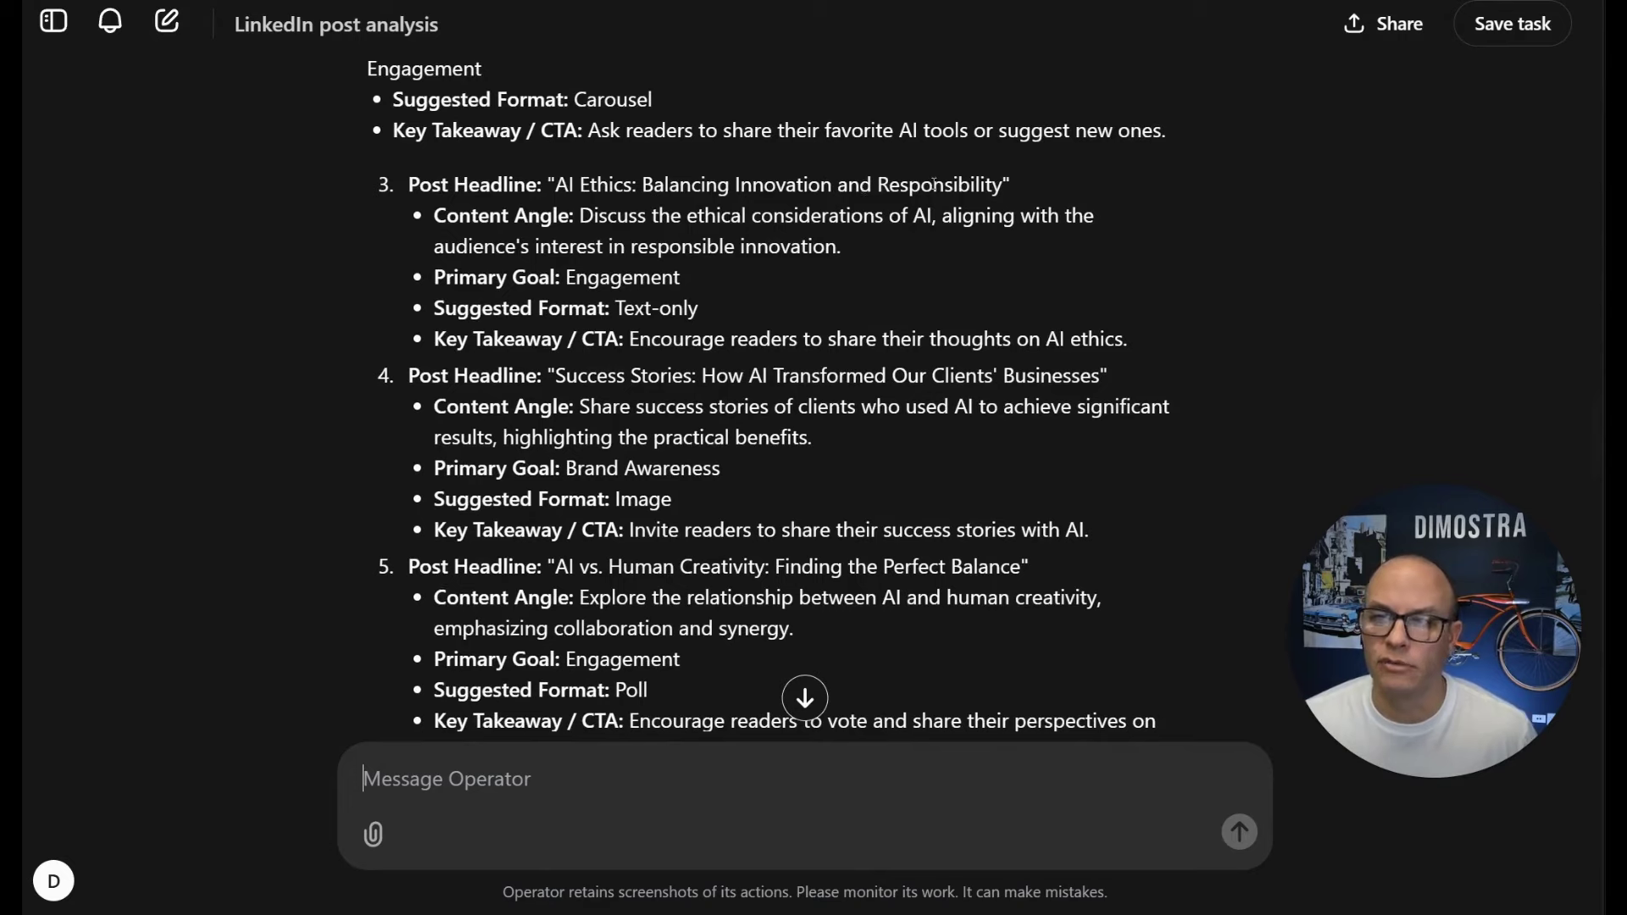
scroll(677, 233, down, 1)
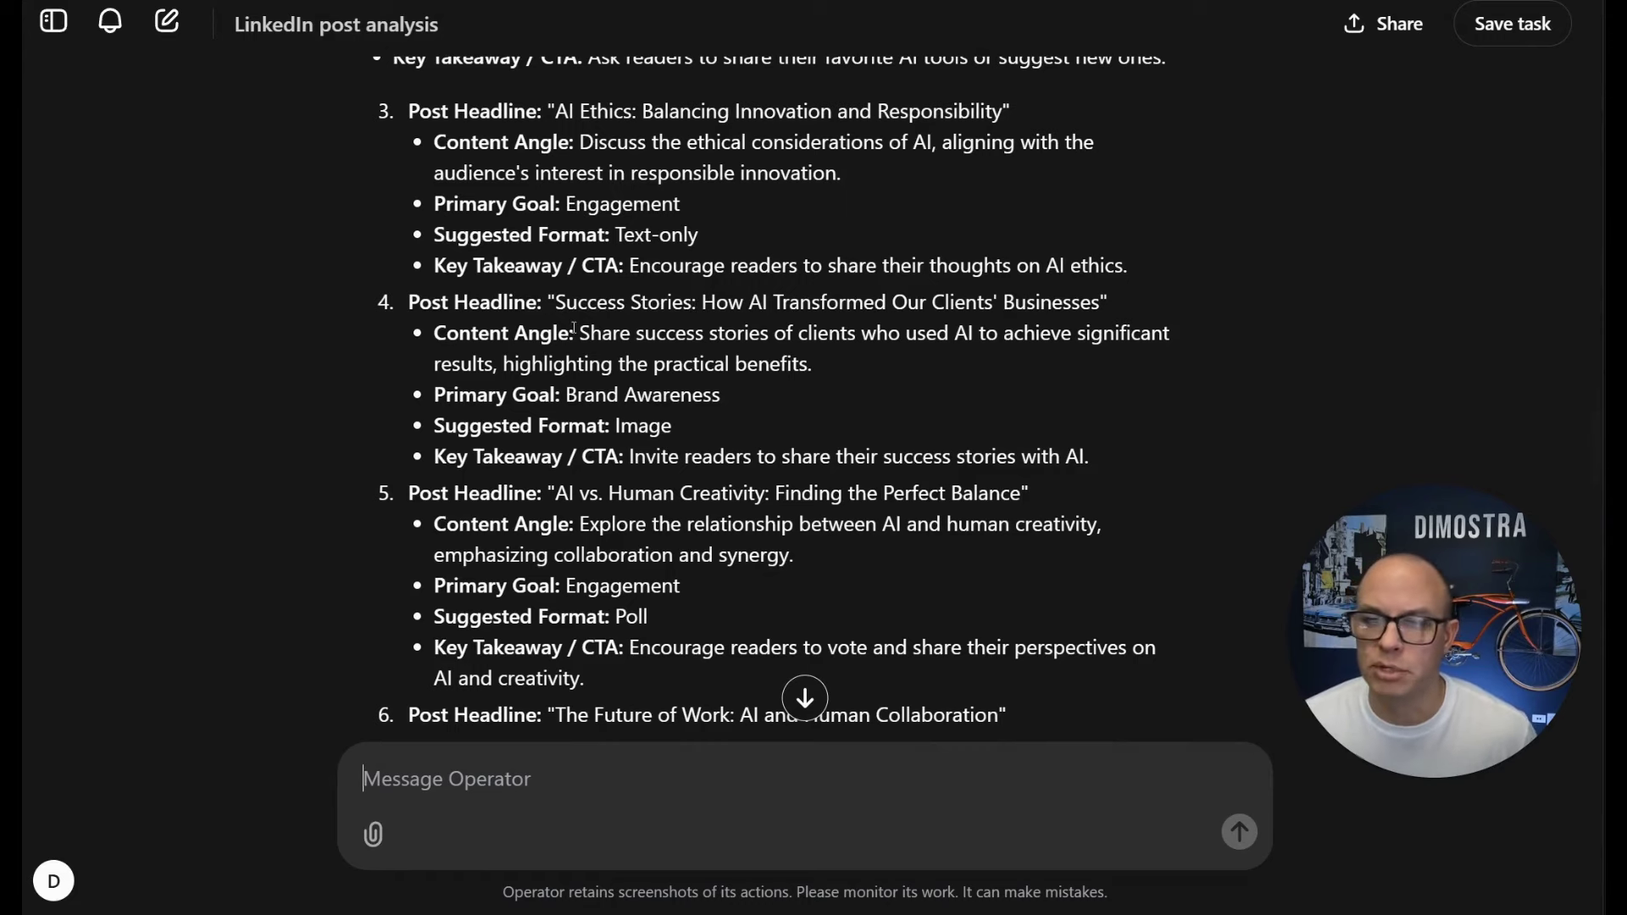
scroll(777, 323, down, 1)
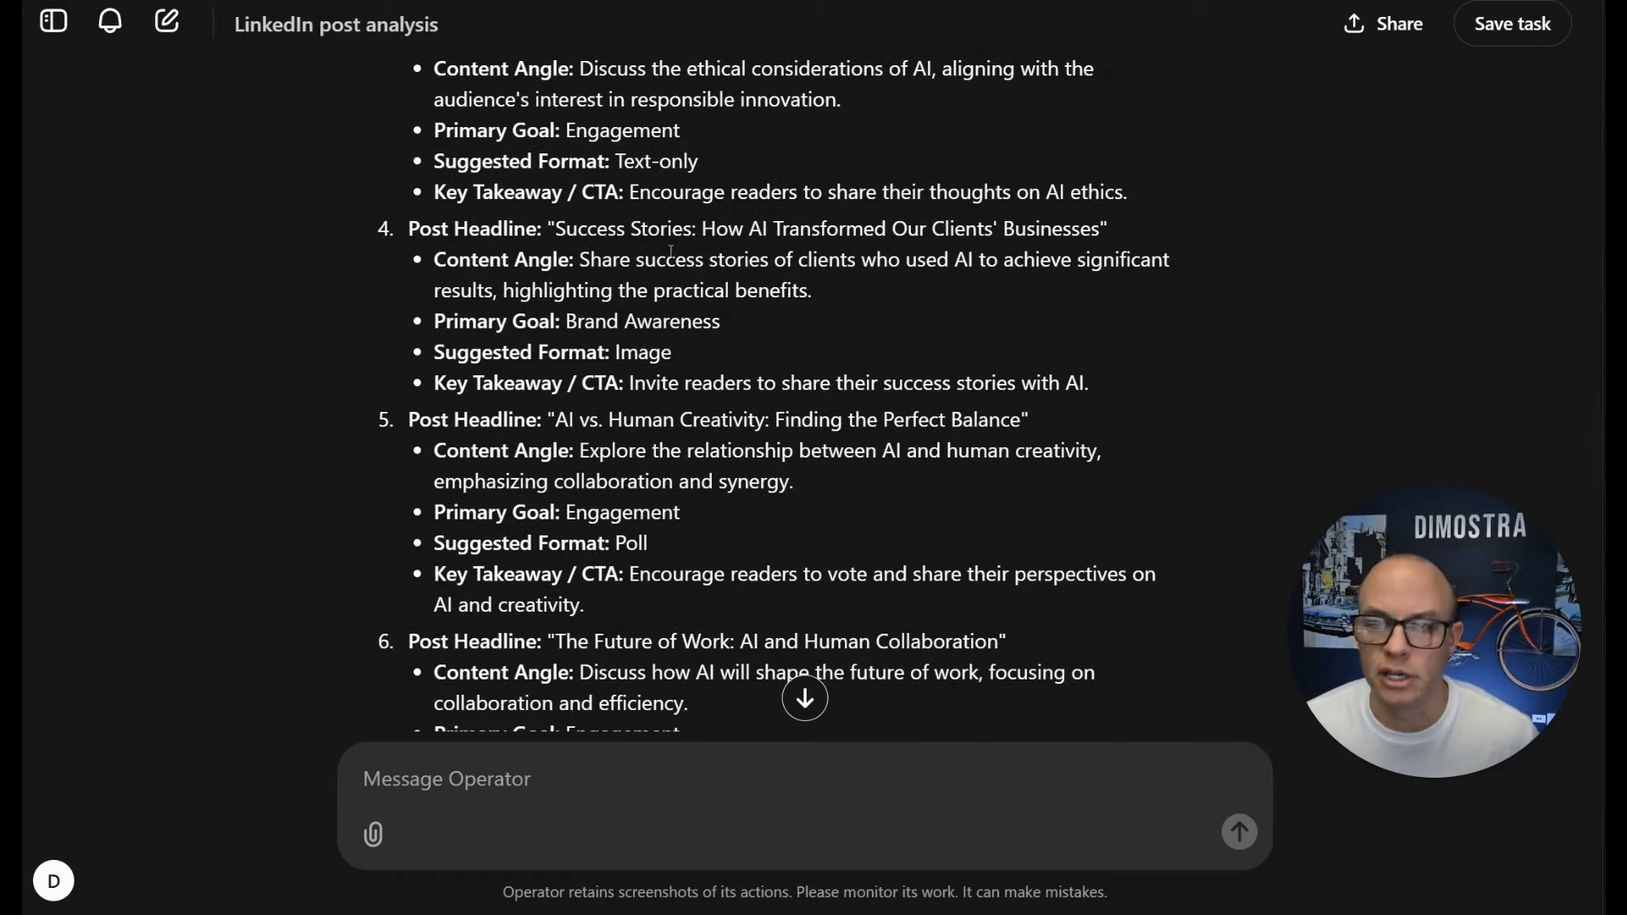
scroll(667, 323, down, 3)
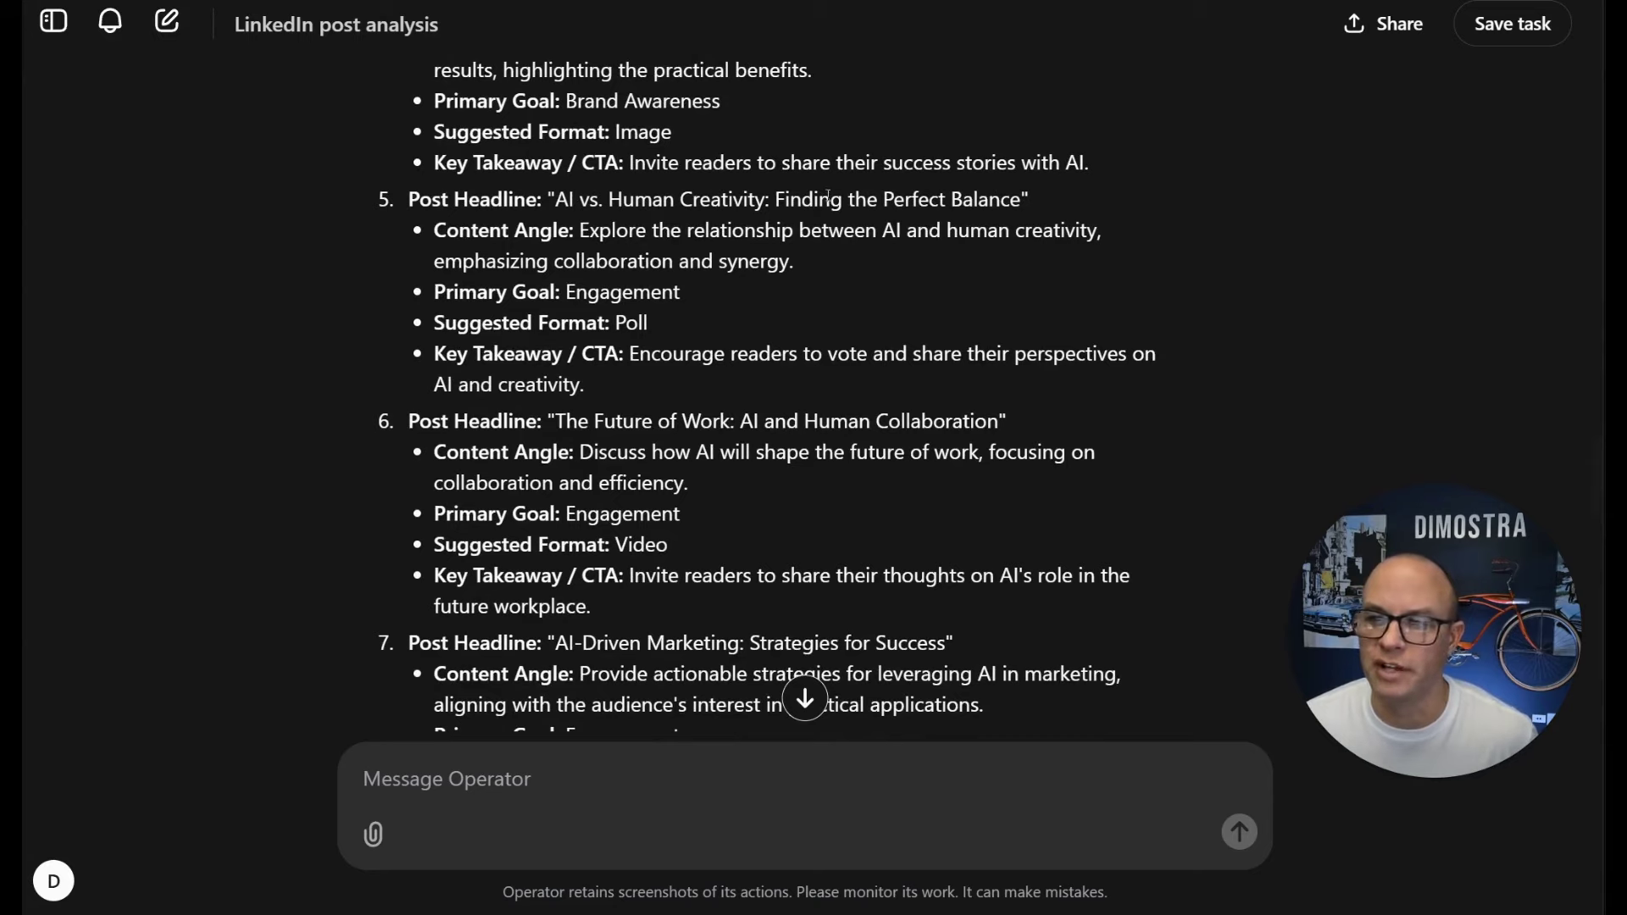
scroll(550, 285, down, 2)
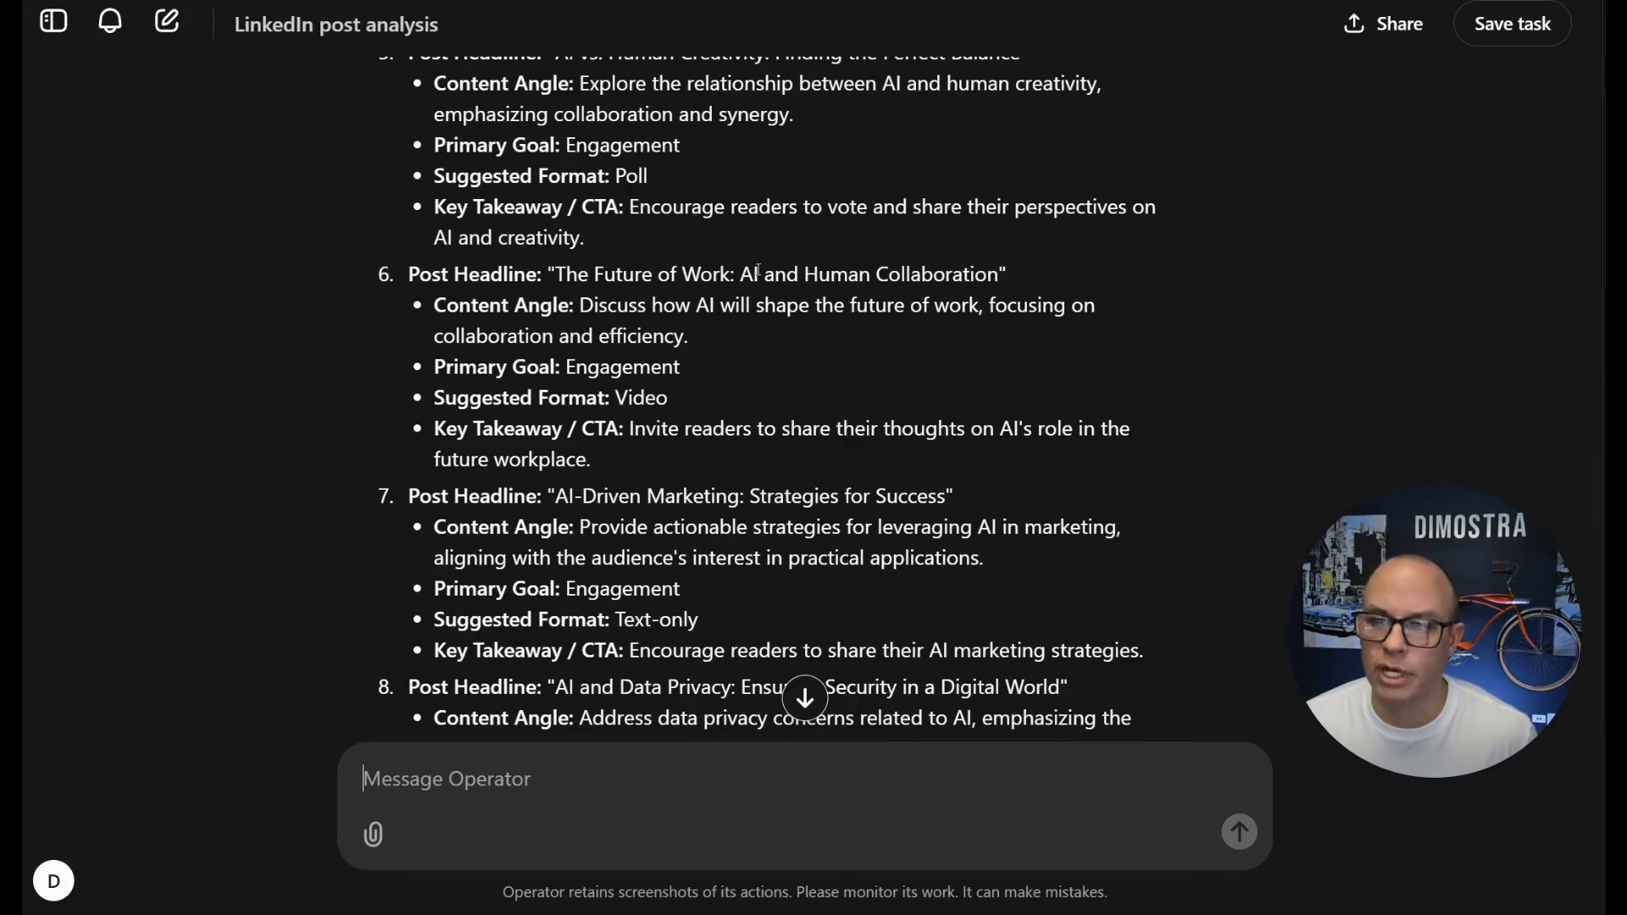
scroll(601, 303, down, 4)
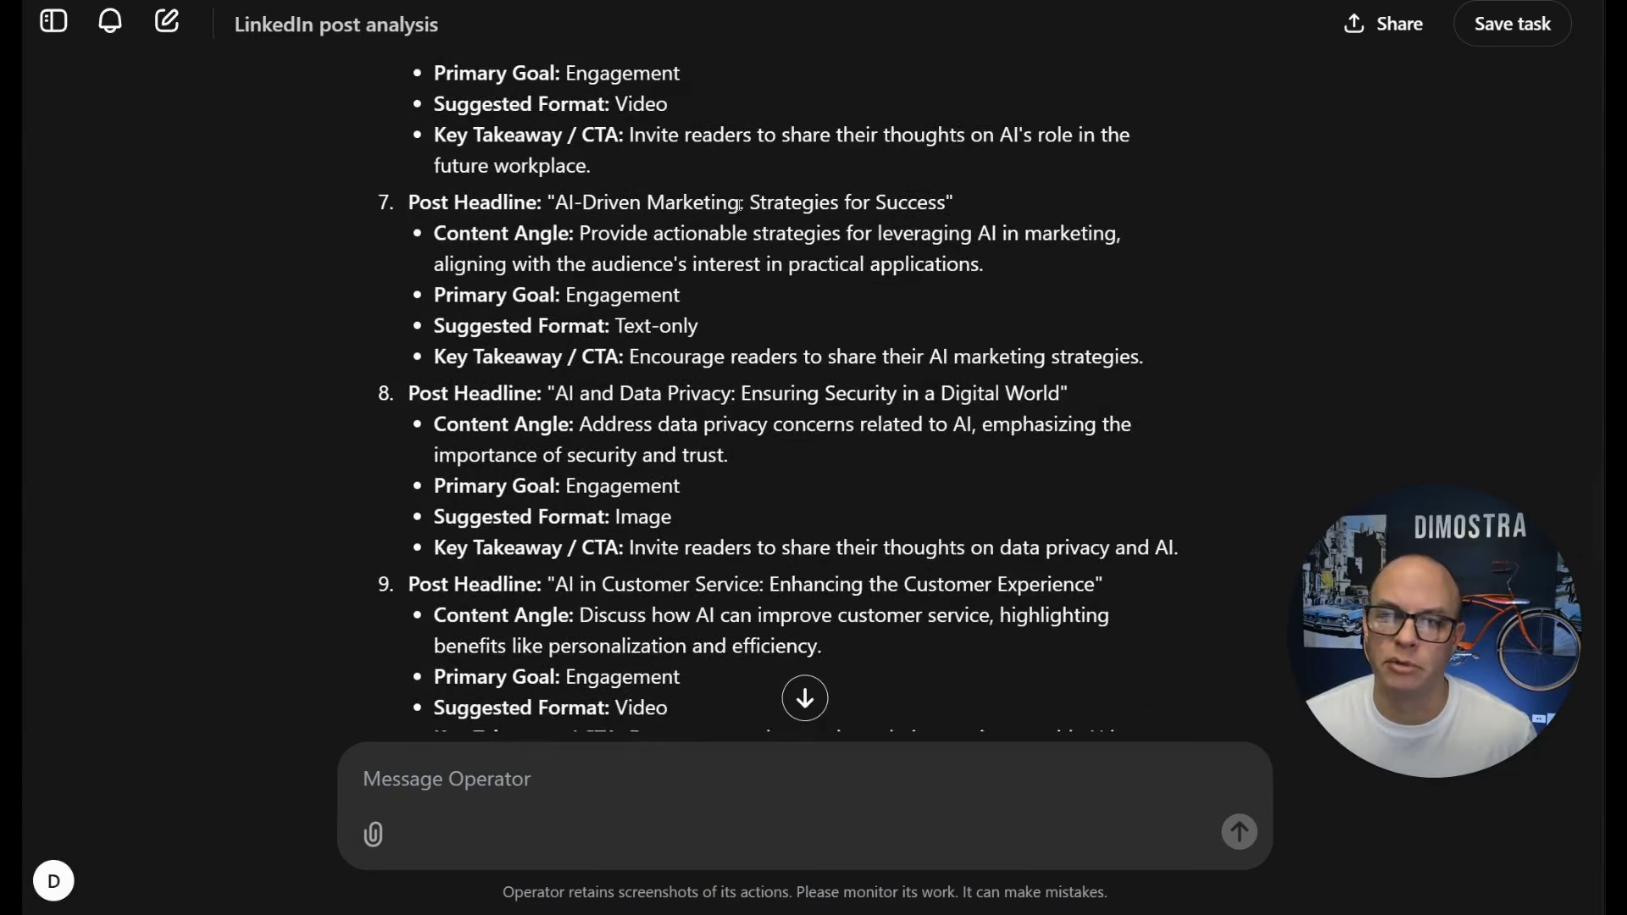
scroll(641, 214, down, 3)
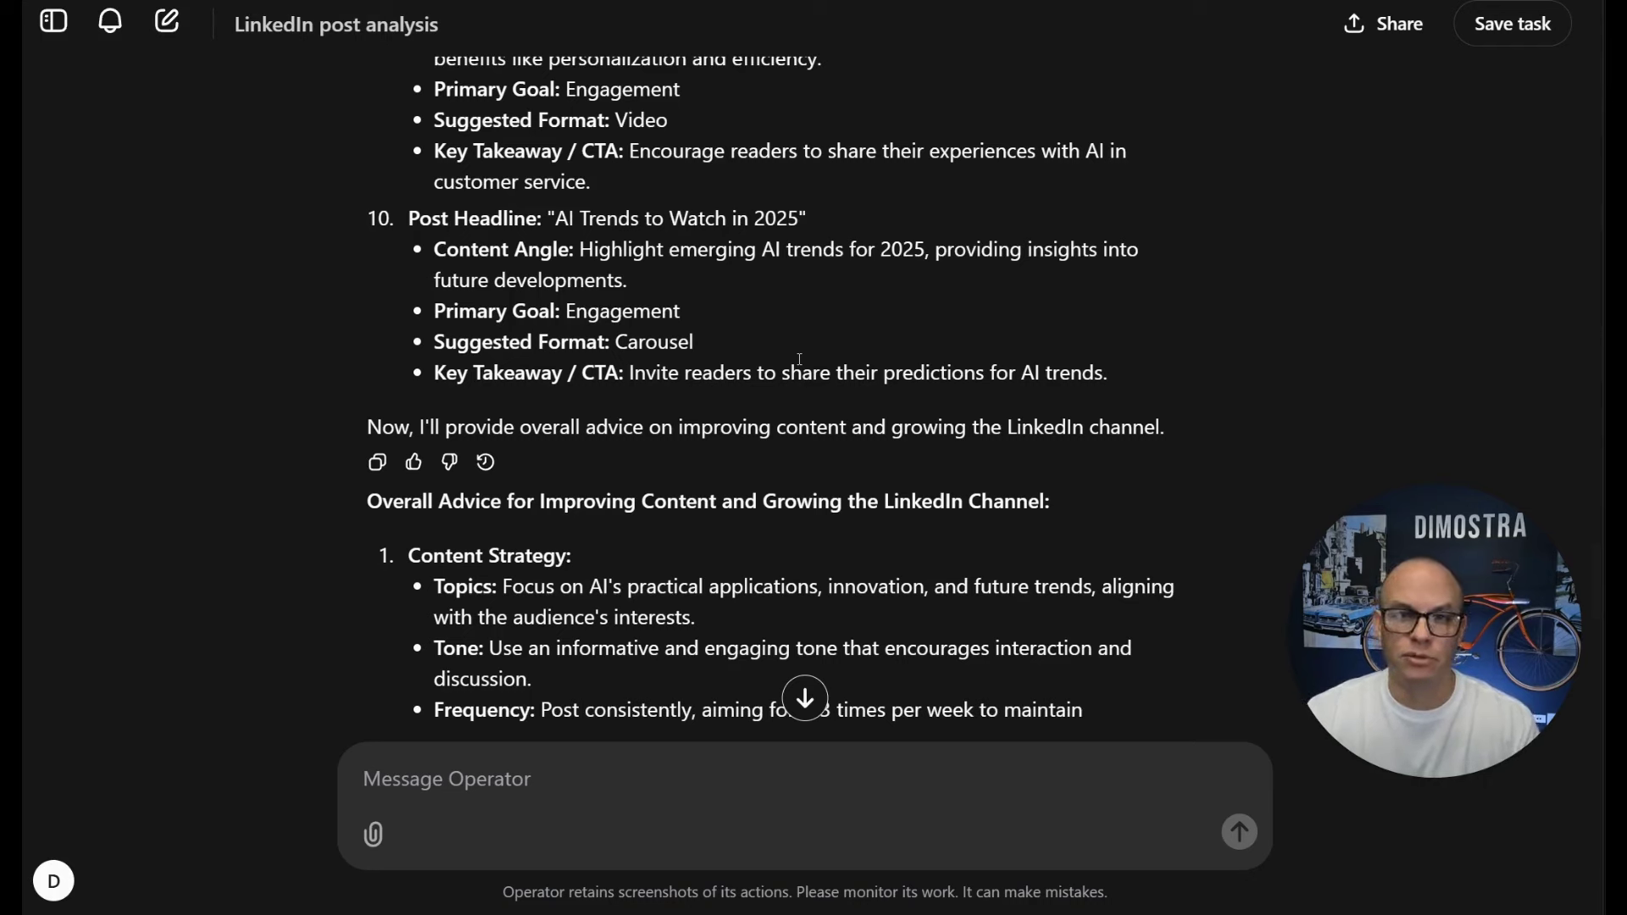
Read the overall advice on growing the LinkedIn channel, from content strategy and engagement tactics through brand consistency, hashtags and additional observations
scroll(301, 261, down, 1)
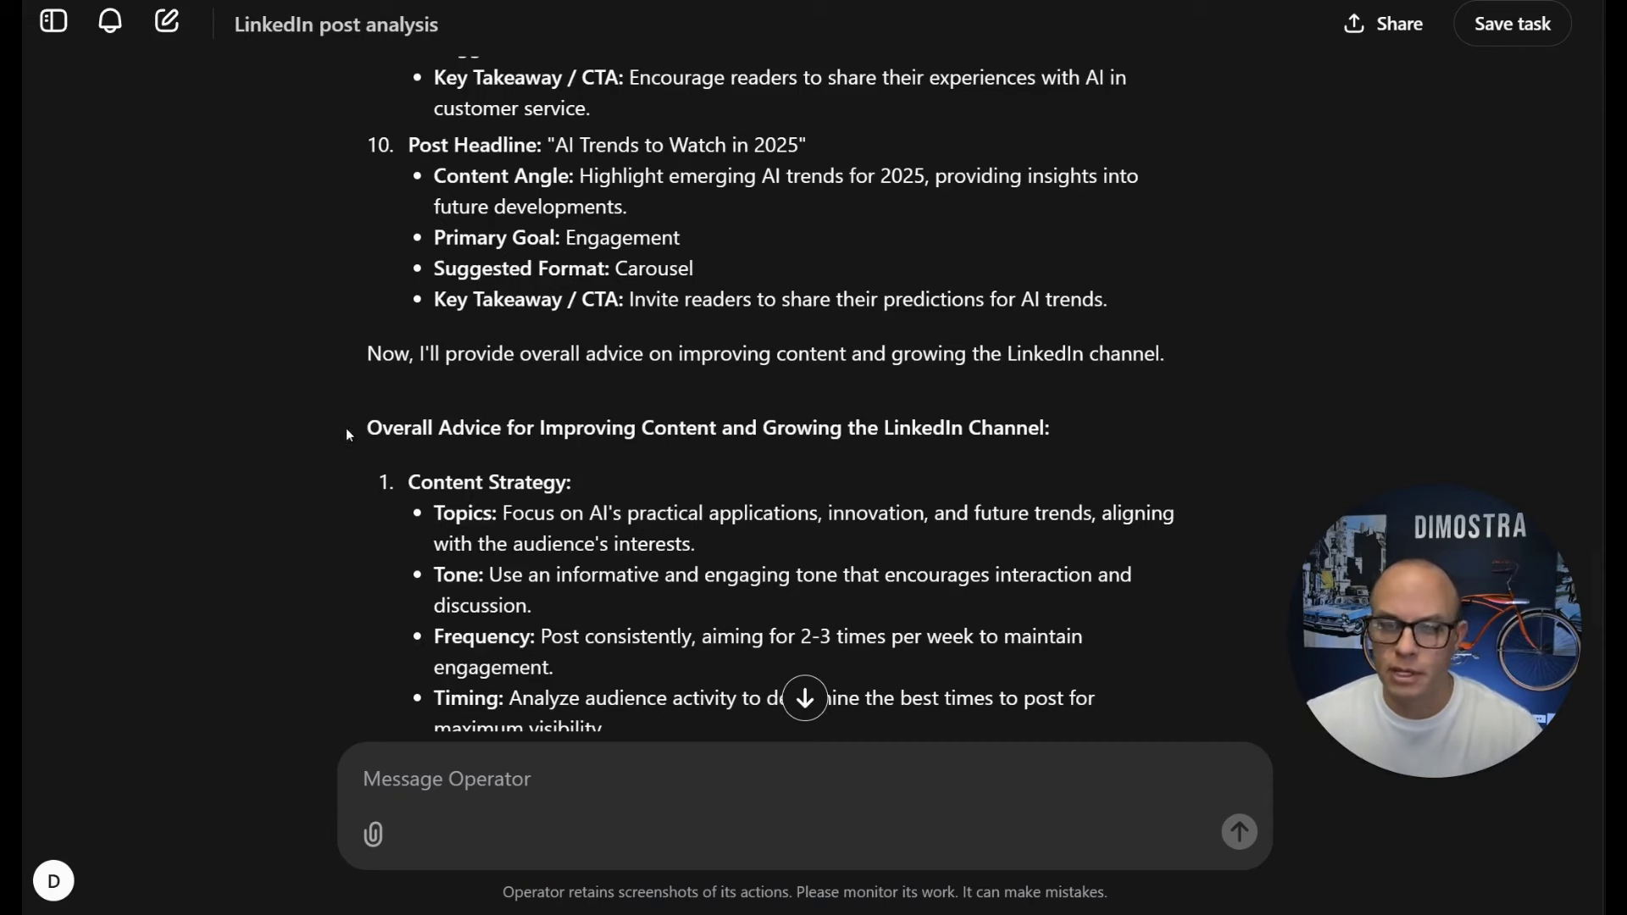
scroll(428, 440, down, 2)
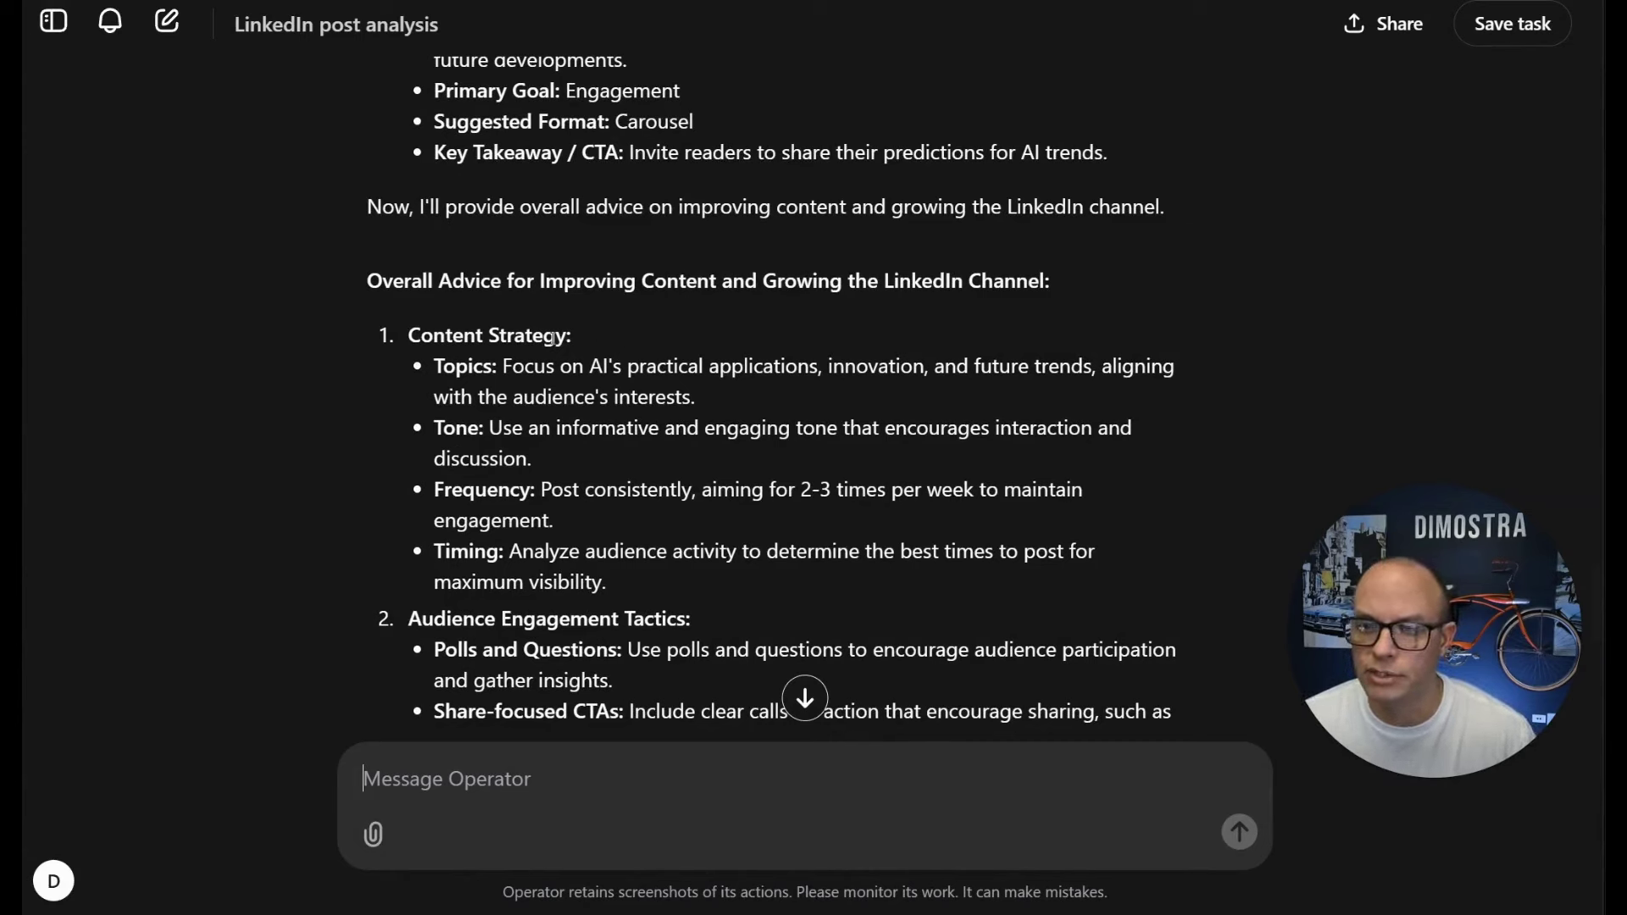
scroll(691, 399, down, 2)
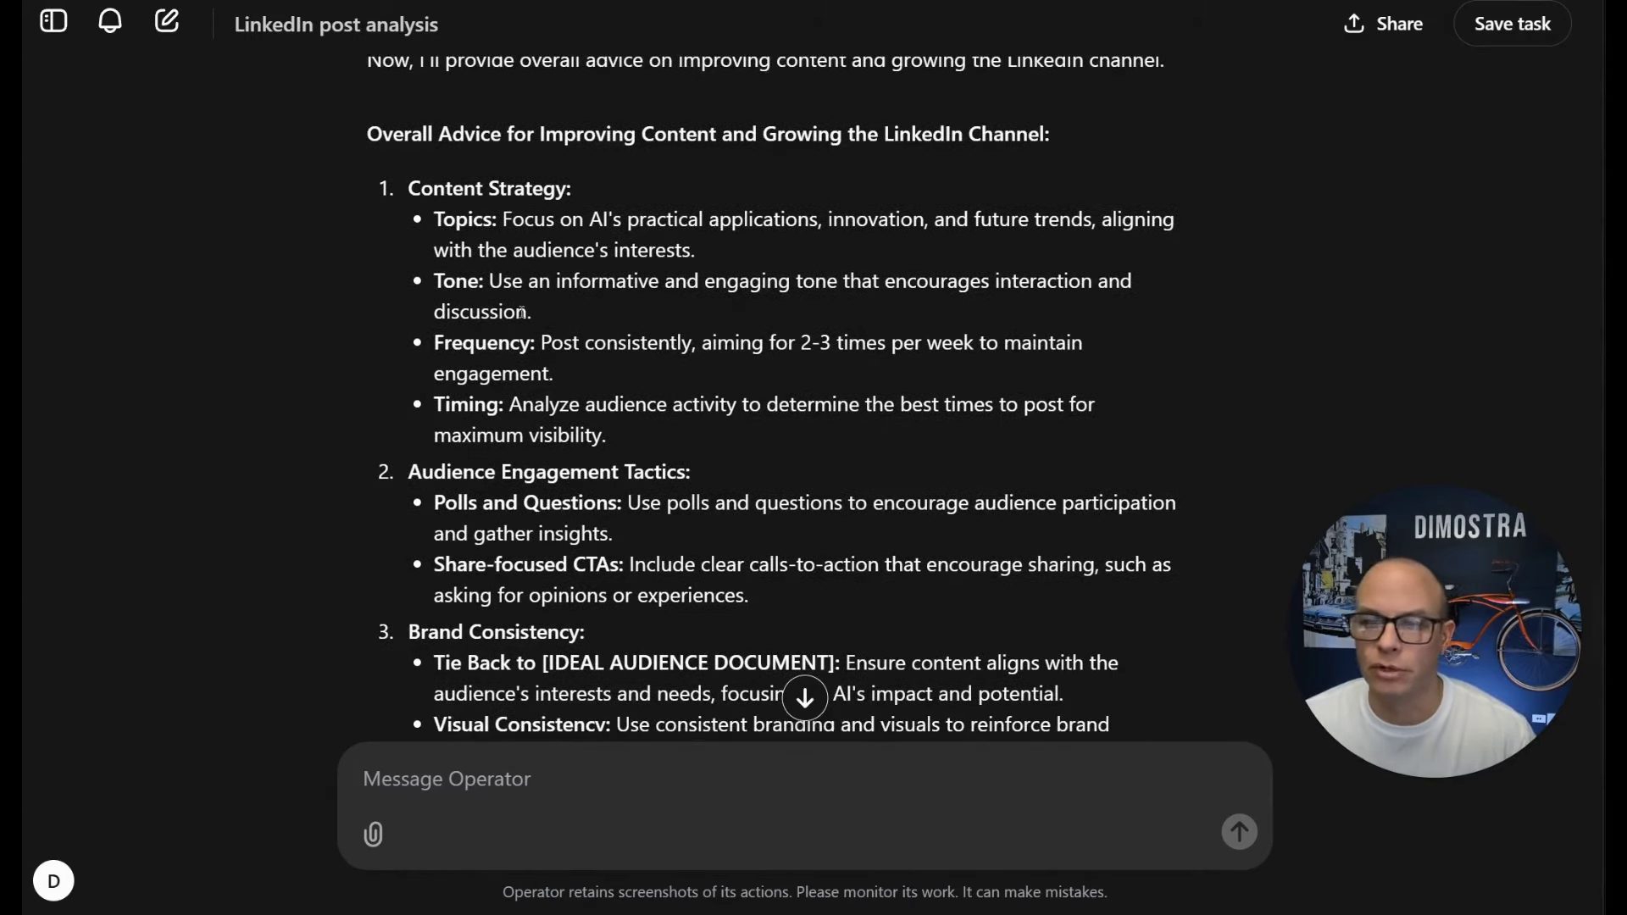
scroll(706, 311, down, 1)
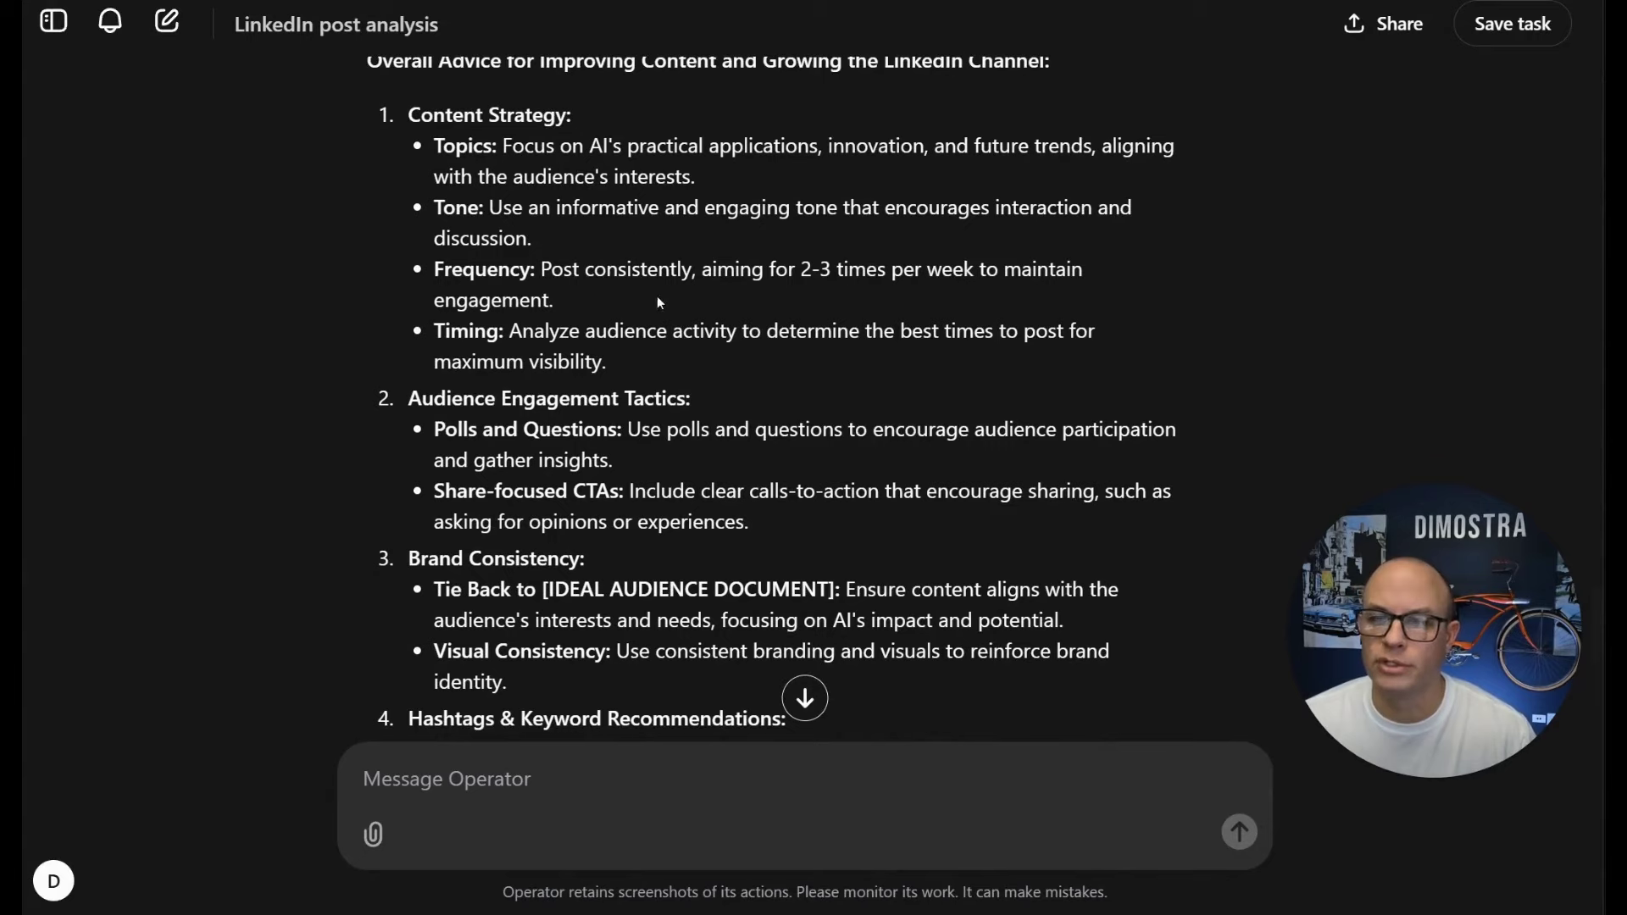
scroll(572, 342, down, 1)
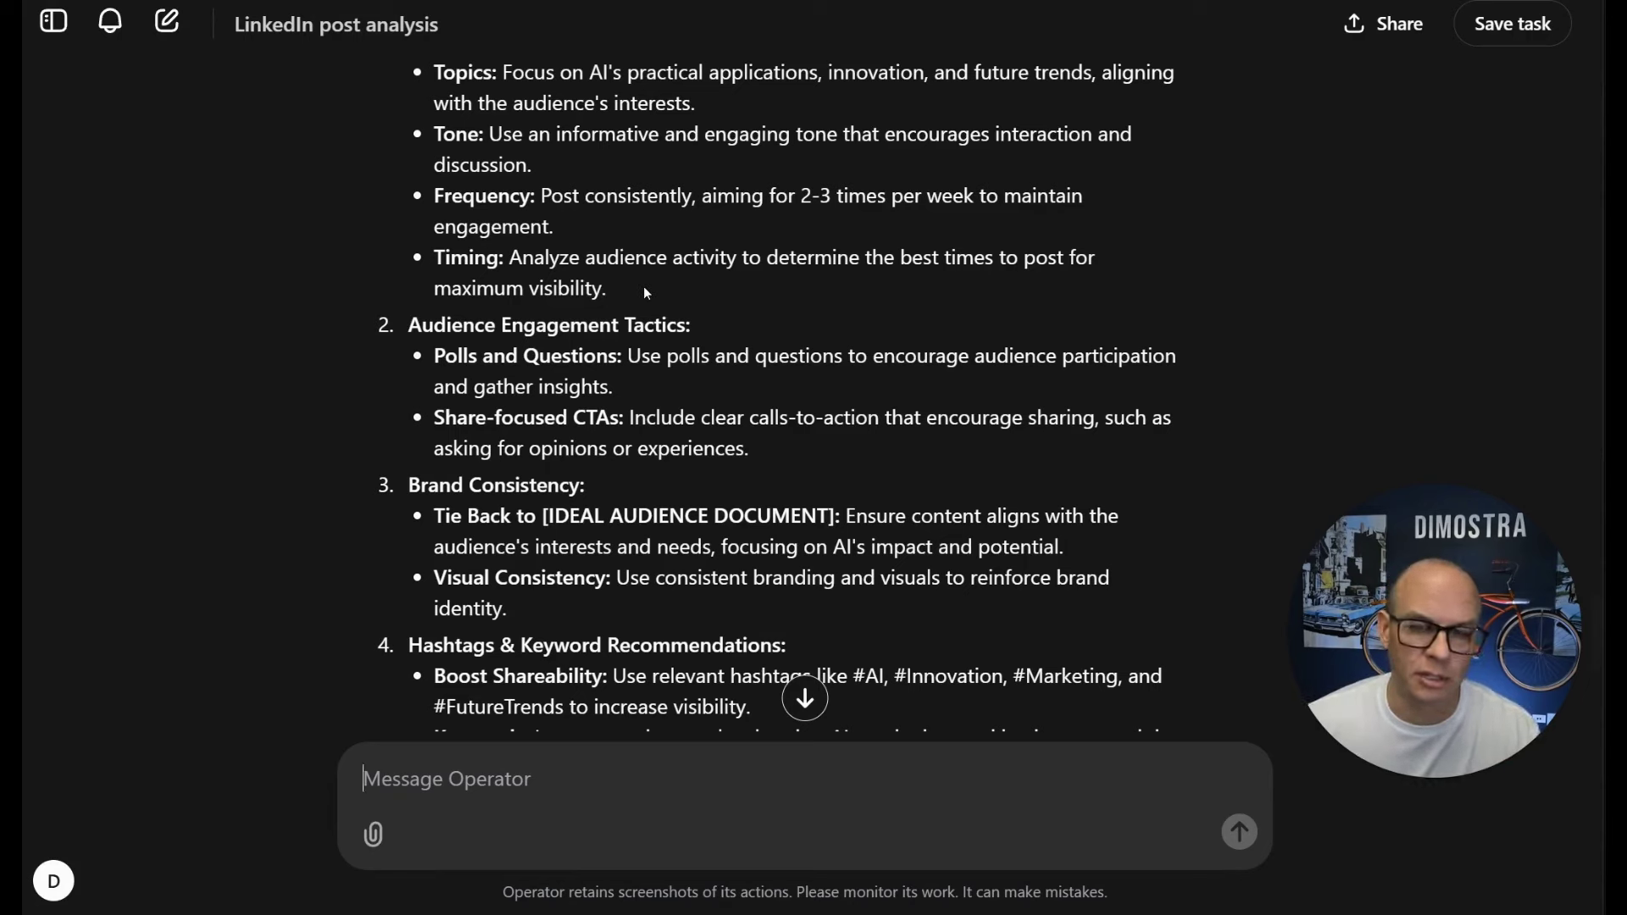
scroll(655, 286, down, 1)
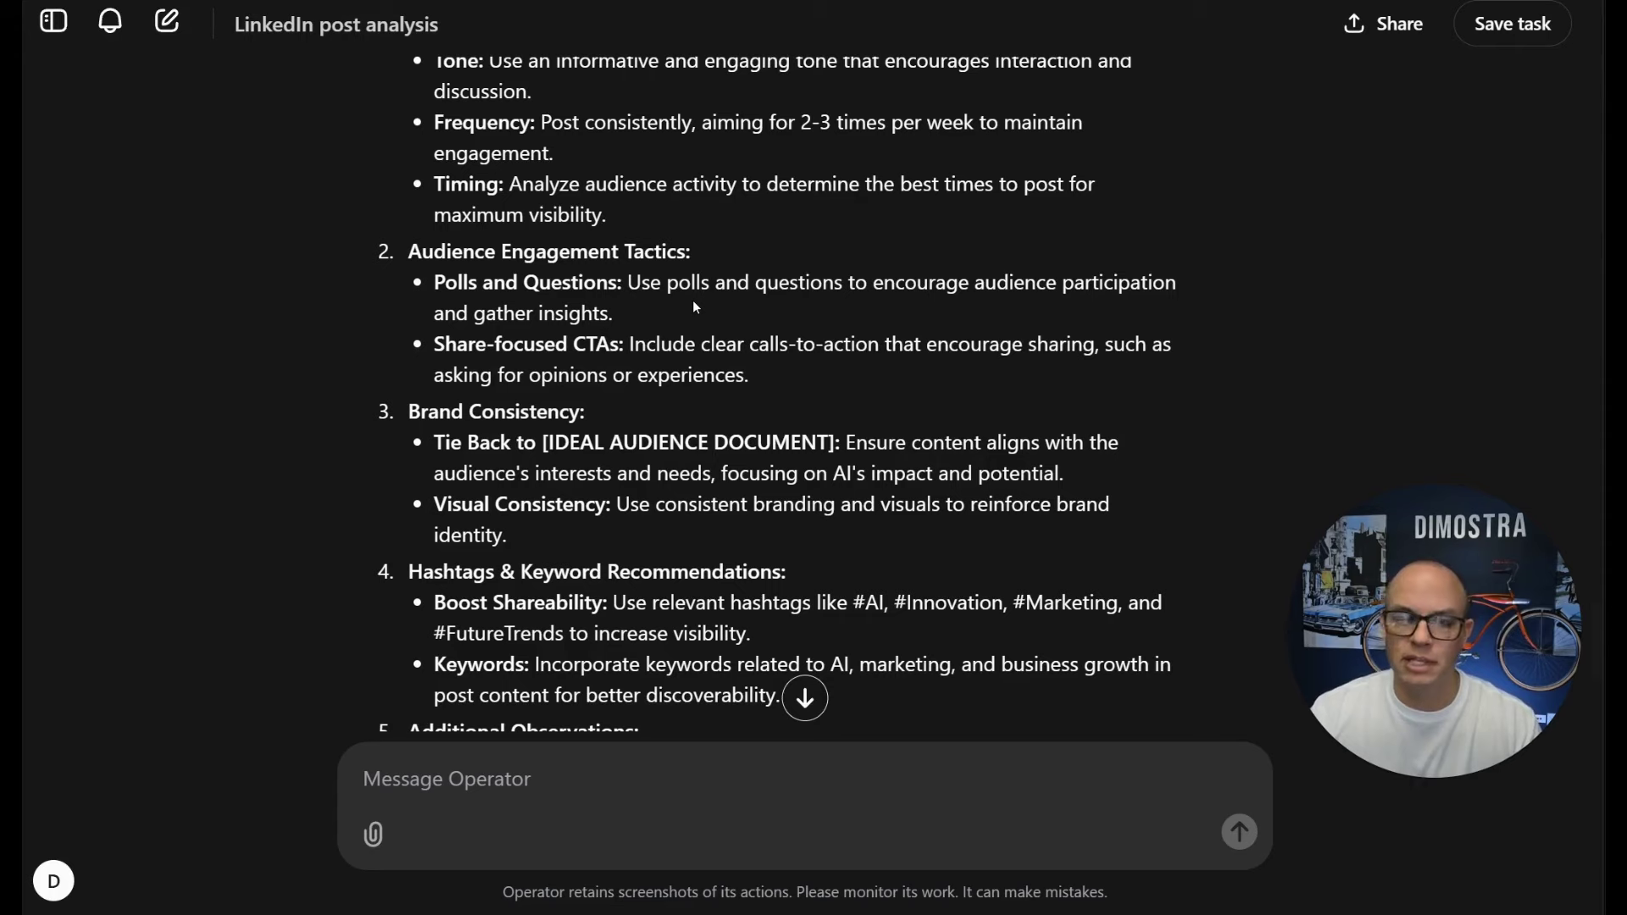
scroll(650, 288, down, 2)
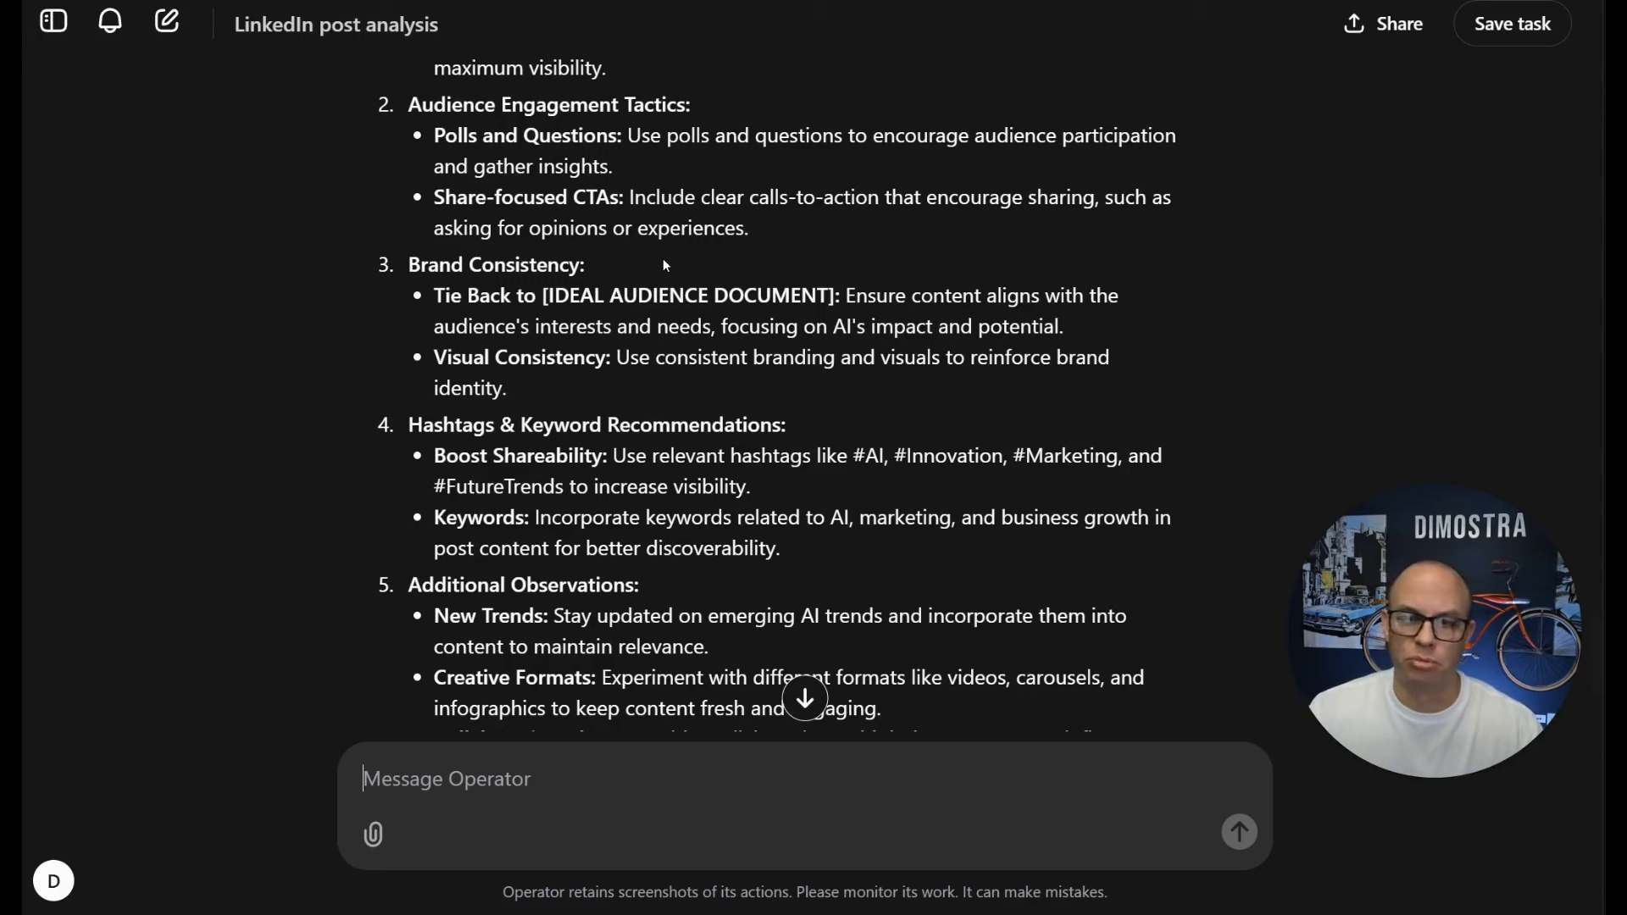
scroll(653, 290, down, 2)
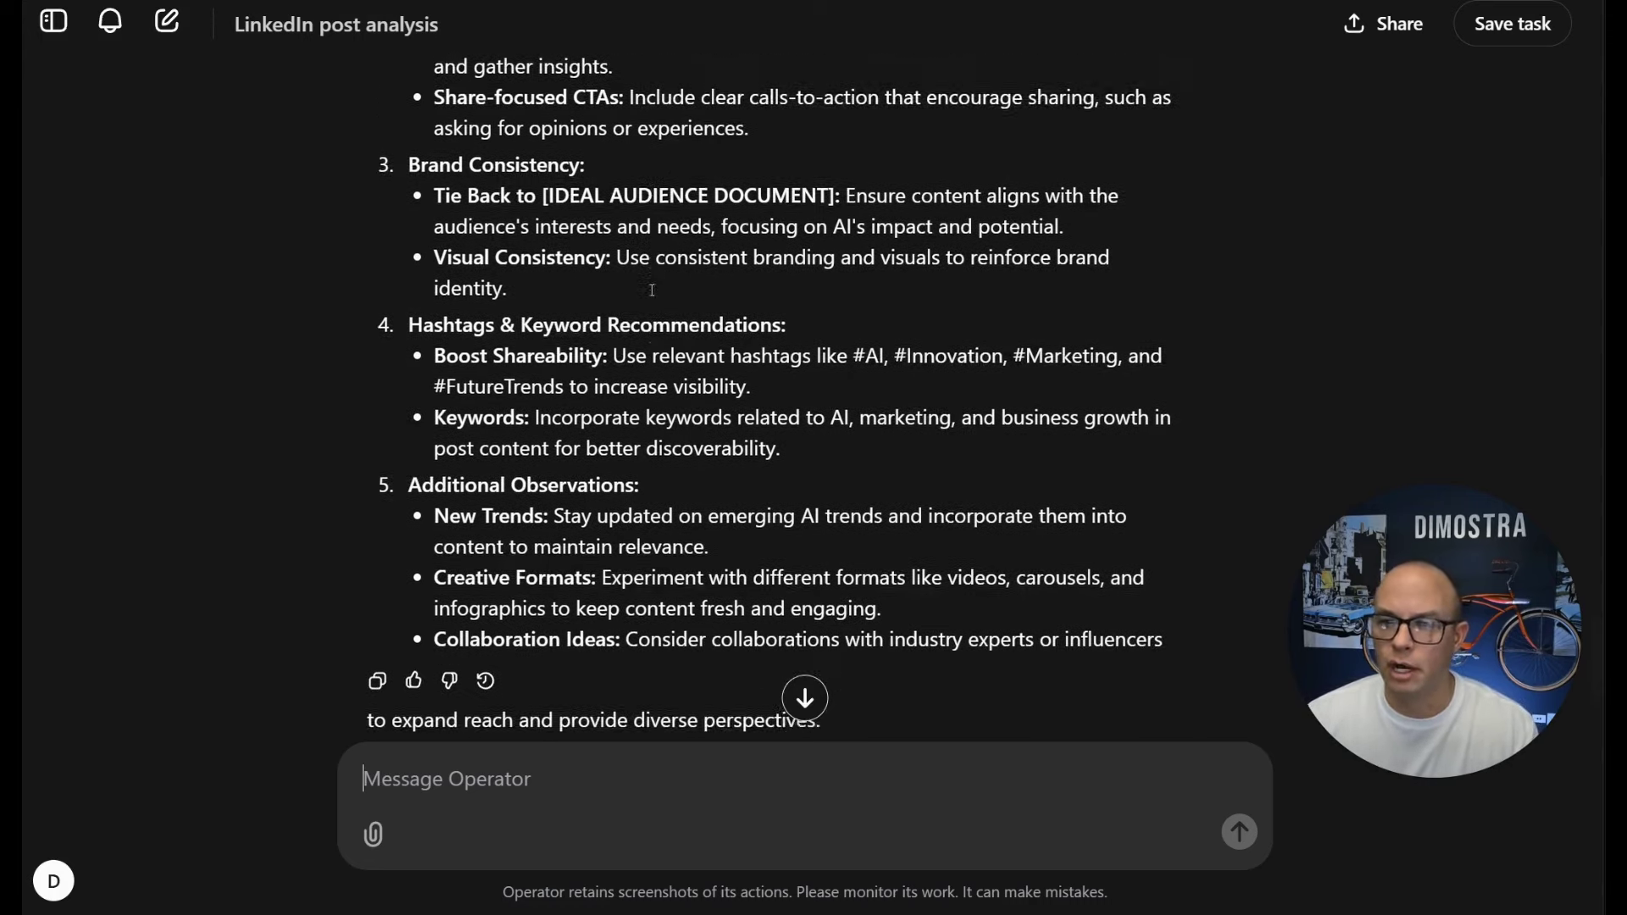
scroll(653, 290, down, 1)
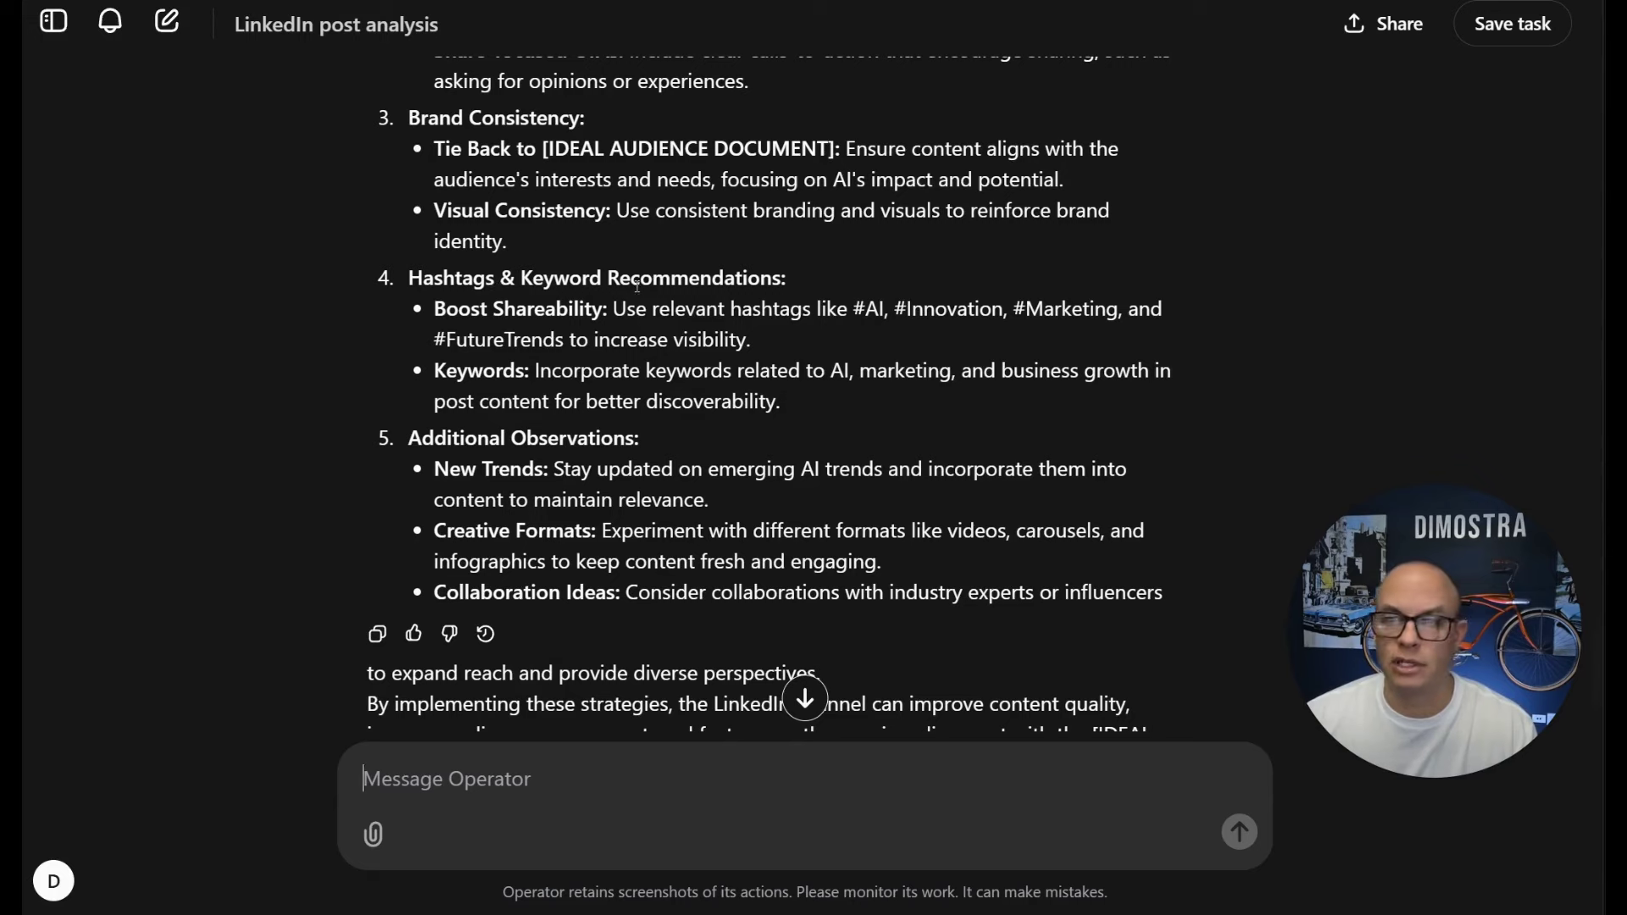
scroll(678, 331, down, 2)
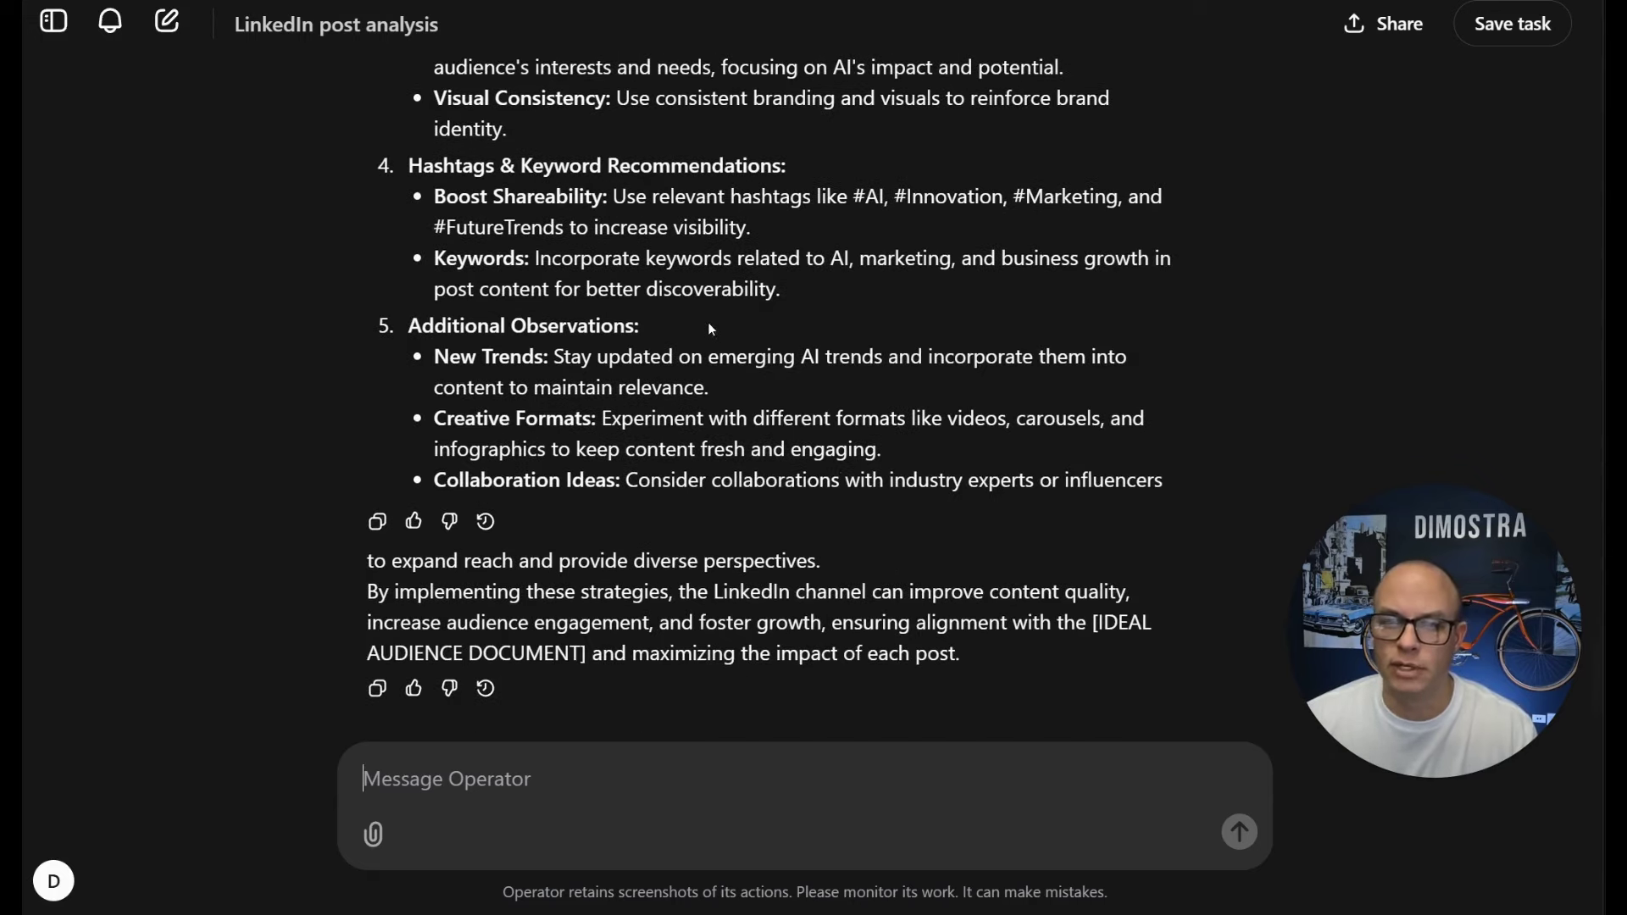